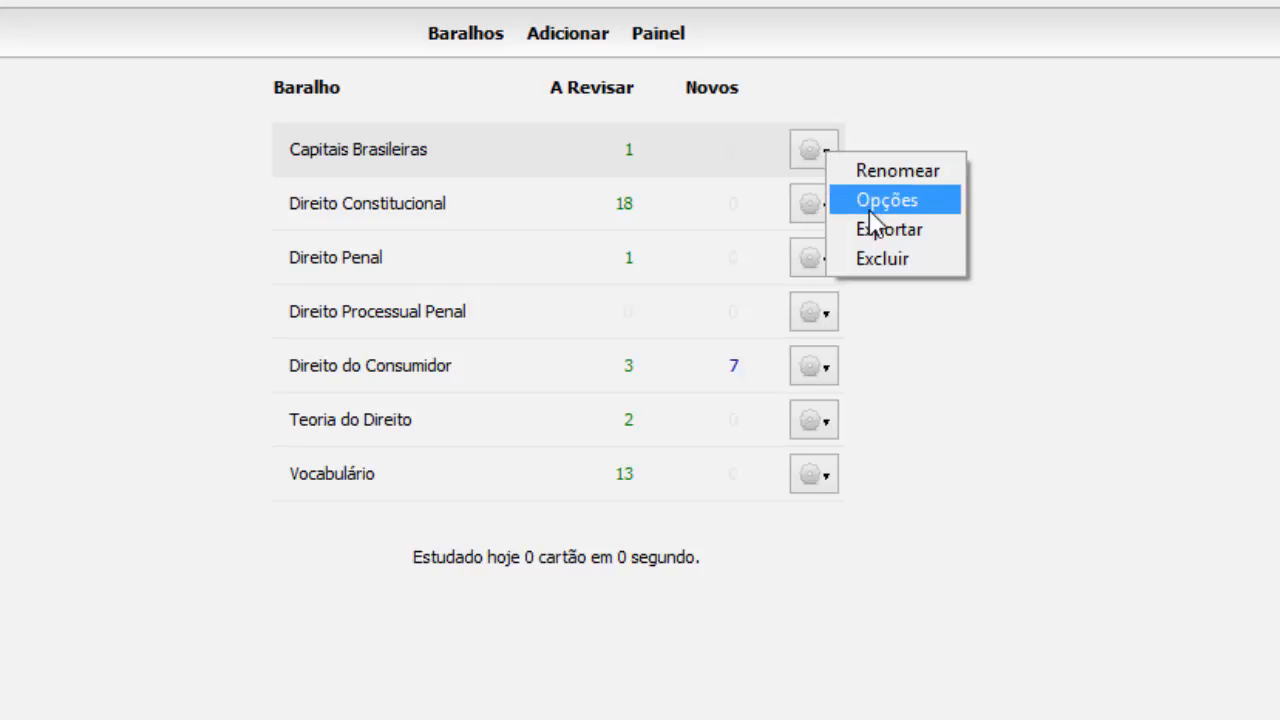
Add a new options group named "Capitais Brasileiras" for the Capitais Brasileiras deck.
{"action": "left_click", "coordinate": [870, 210]}
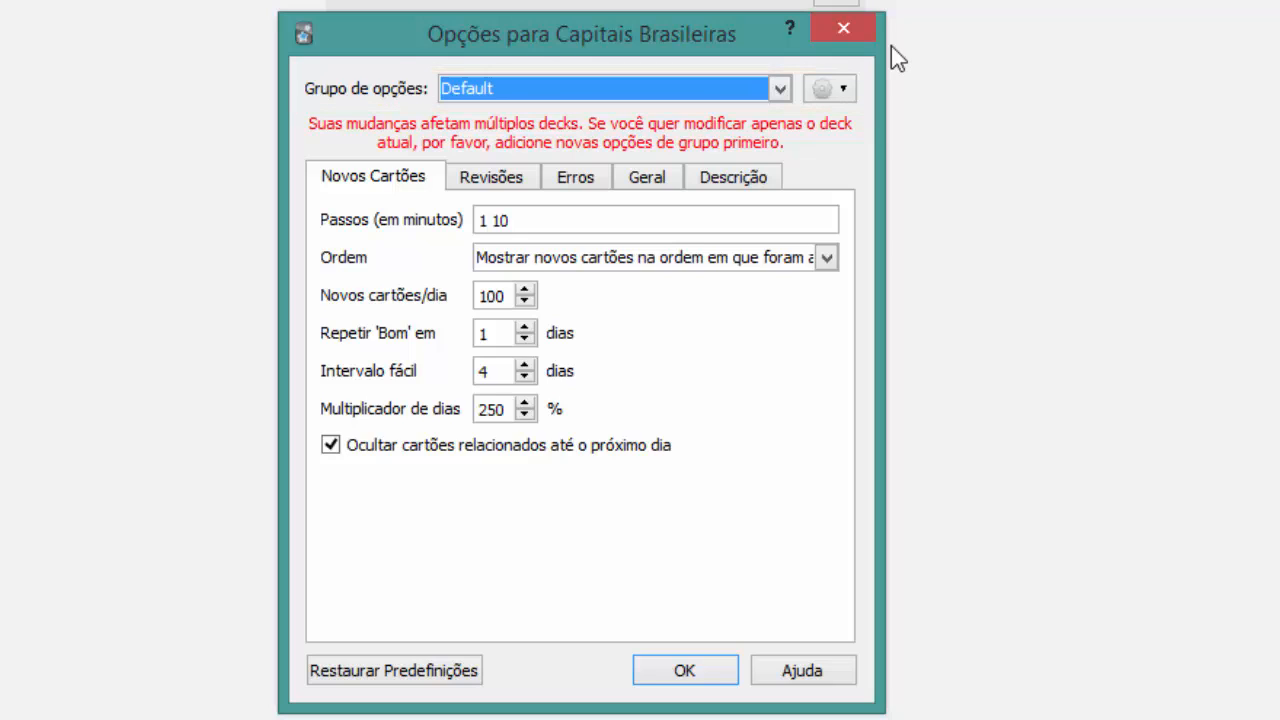
{"action": "left_click", "coordinate": [843, 92]}
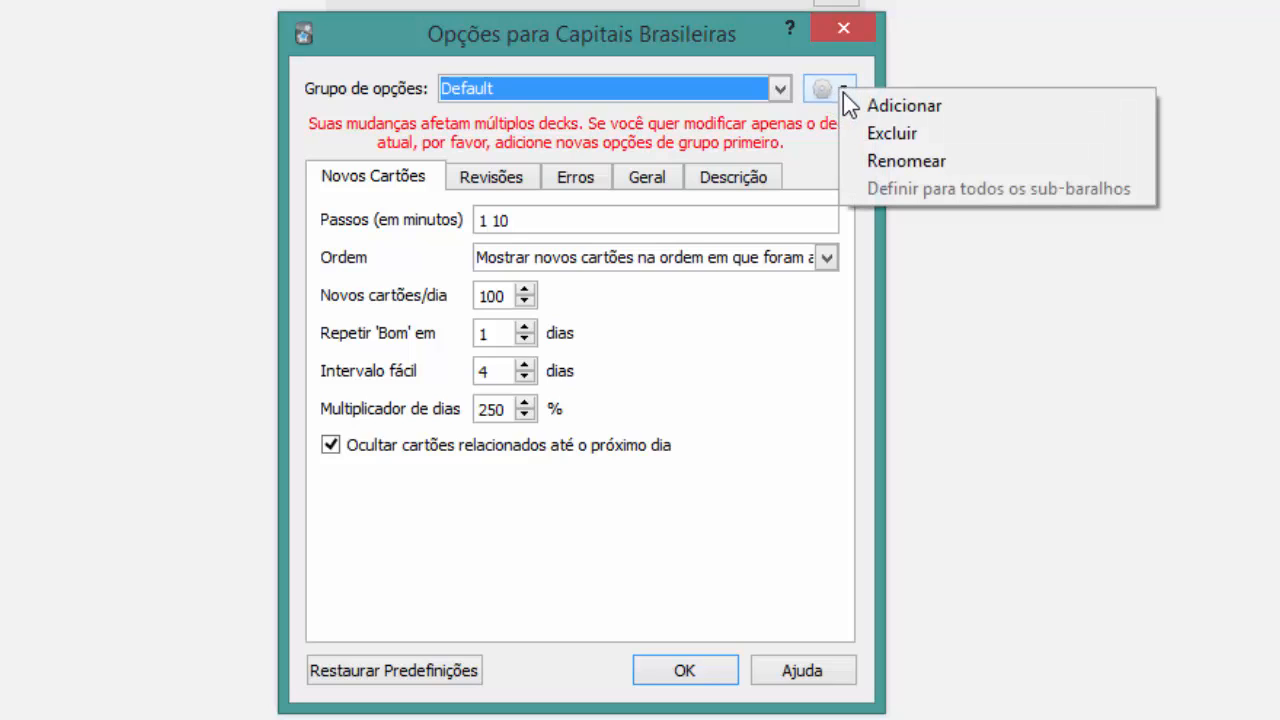
{"action": "left_click", "coordinate": [864, 104]}
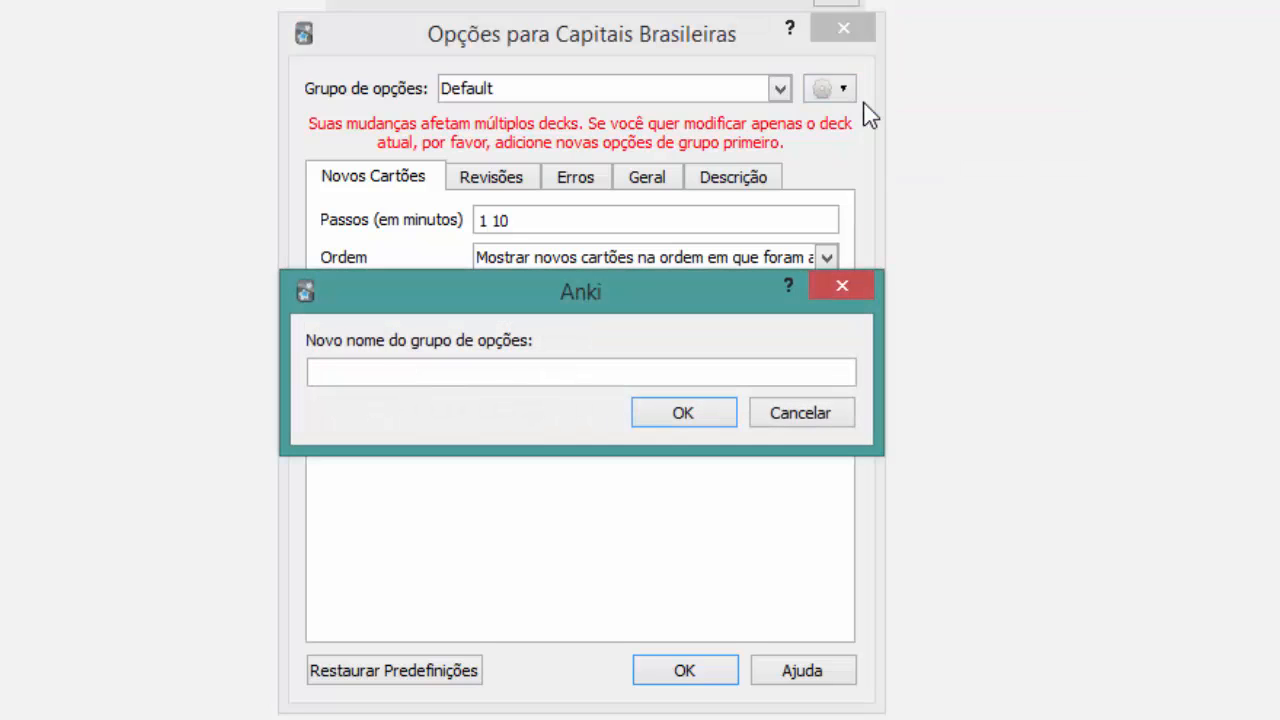
{"action": "type", "text": "Capitais Brasileiras"}
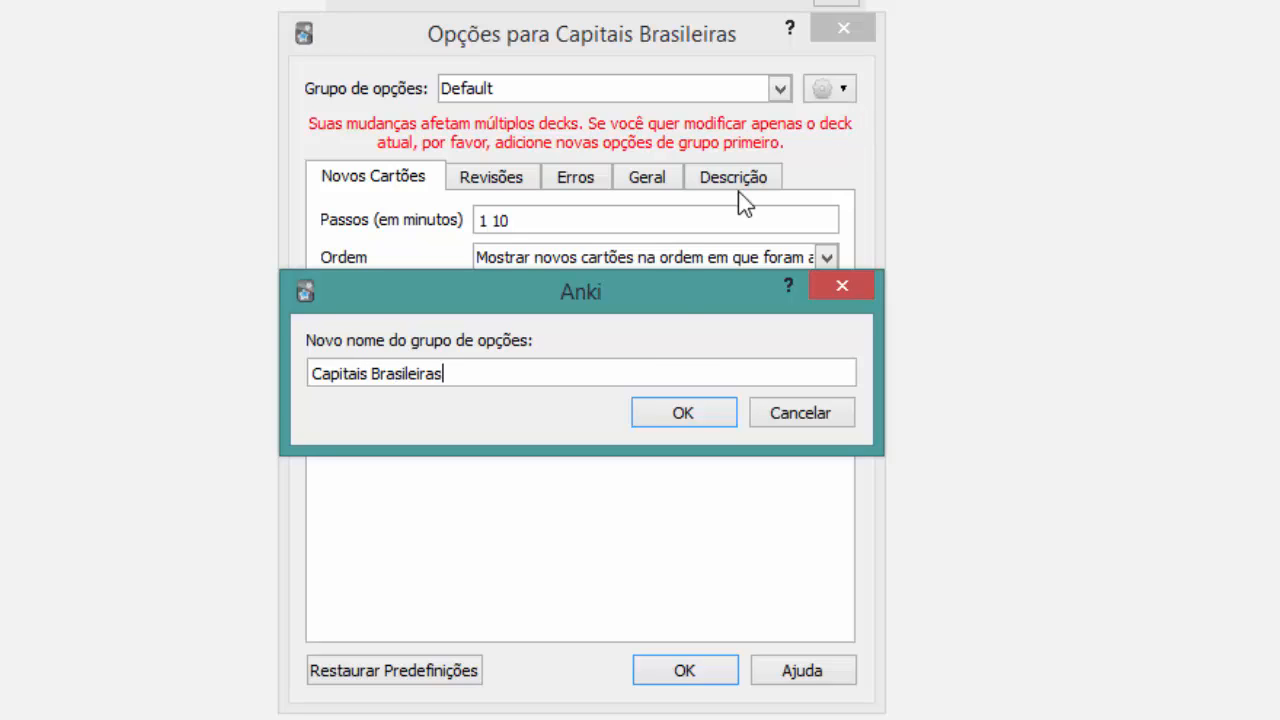
{"action": "left_click", "coordinate": [688, 410]}
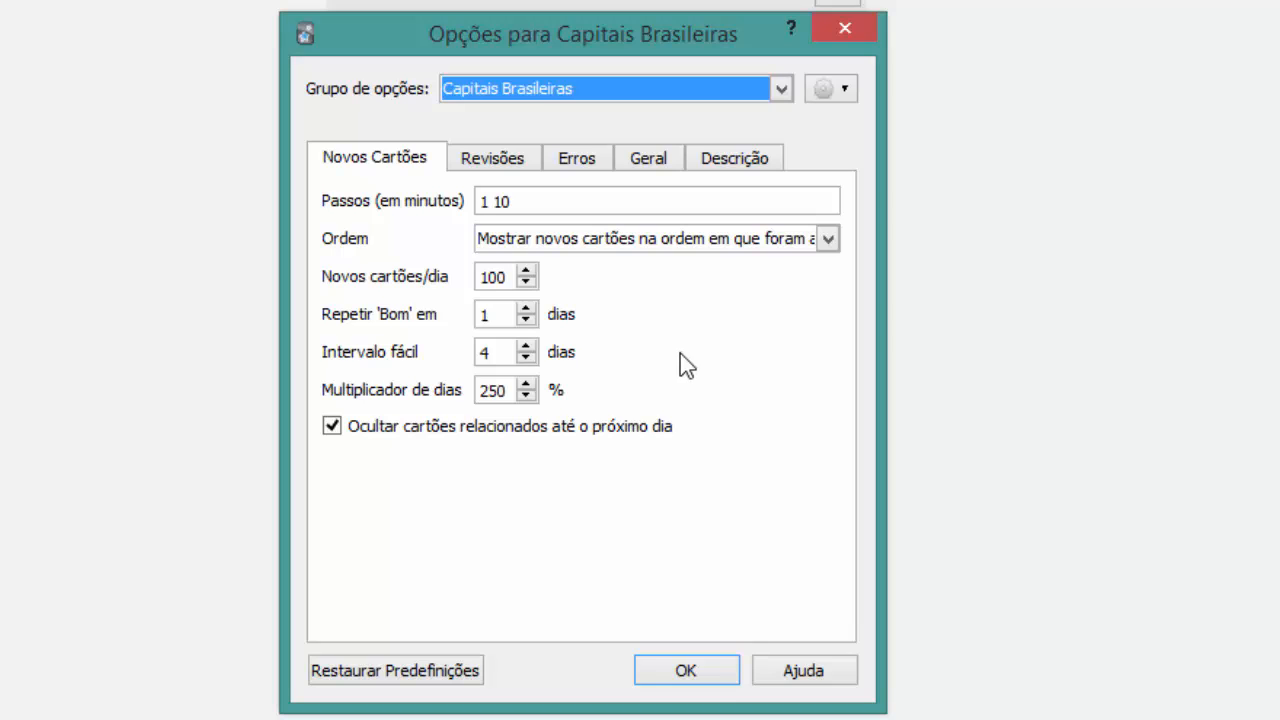
Set the learning steps for new cards to 1, 5 and 20 minutes.
{"action": "left_click", "coordinate": [531, 198]}
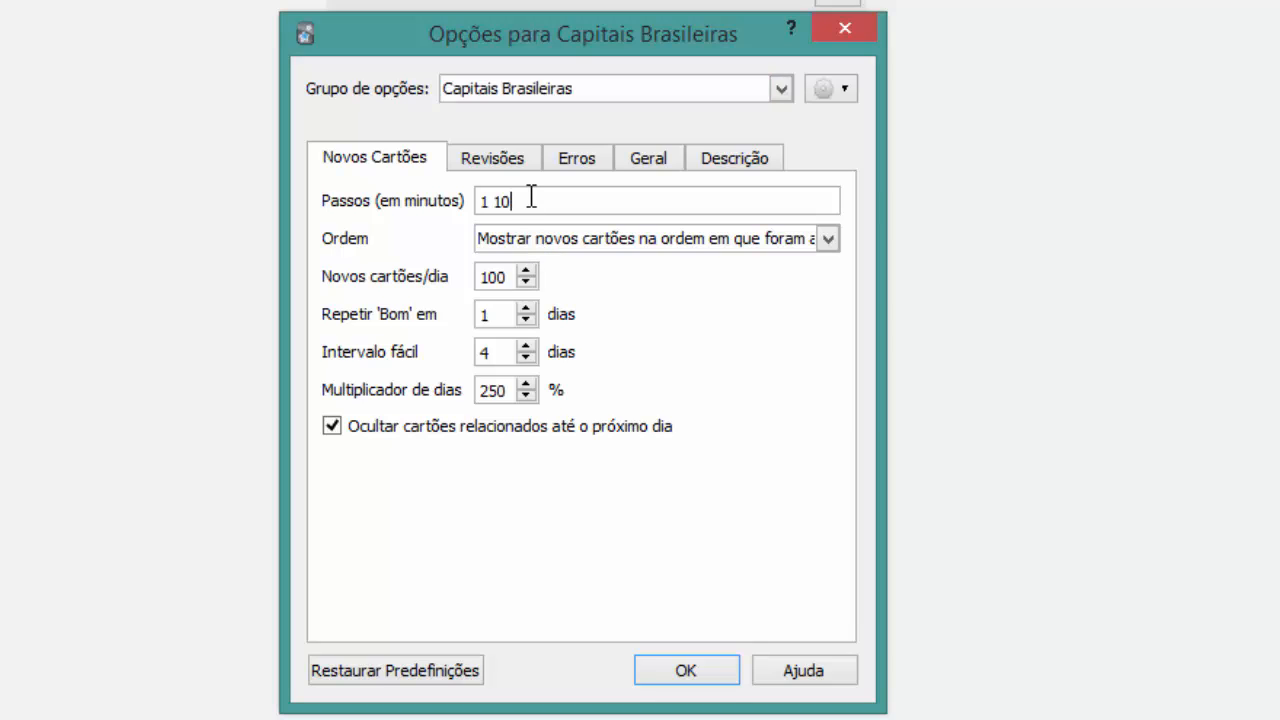
{"action": "key", "text": "BackSpace"}
{"action": "key", "text": "BackSpace"}
{"action": "key", "text": "BackSpace"}
{"action": "type", "text": "5"}
{"action": "type", "text": "20"}
Show new cards in random order (ordem aleatória) and limit them to 50 per day.
{"action": "left_click", "coordinate": [826, 241]}
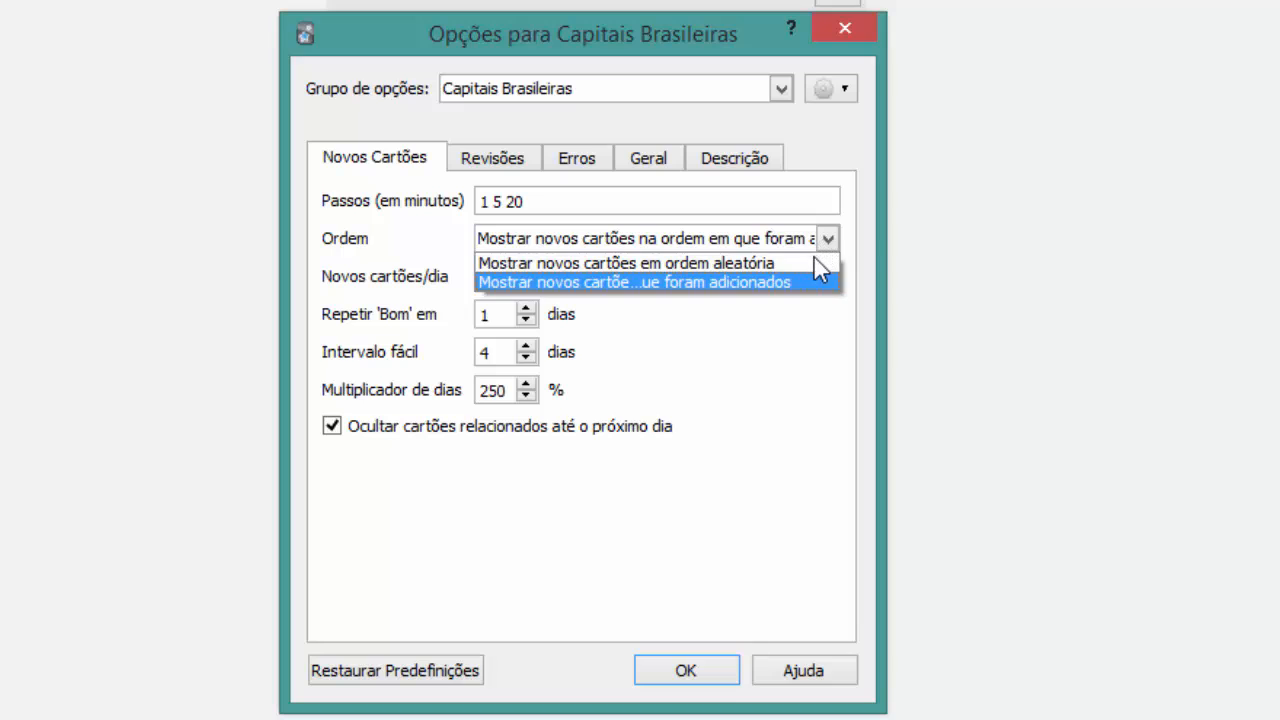
{"action": "left_click", "coordinate": [819, 264]}
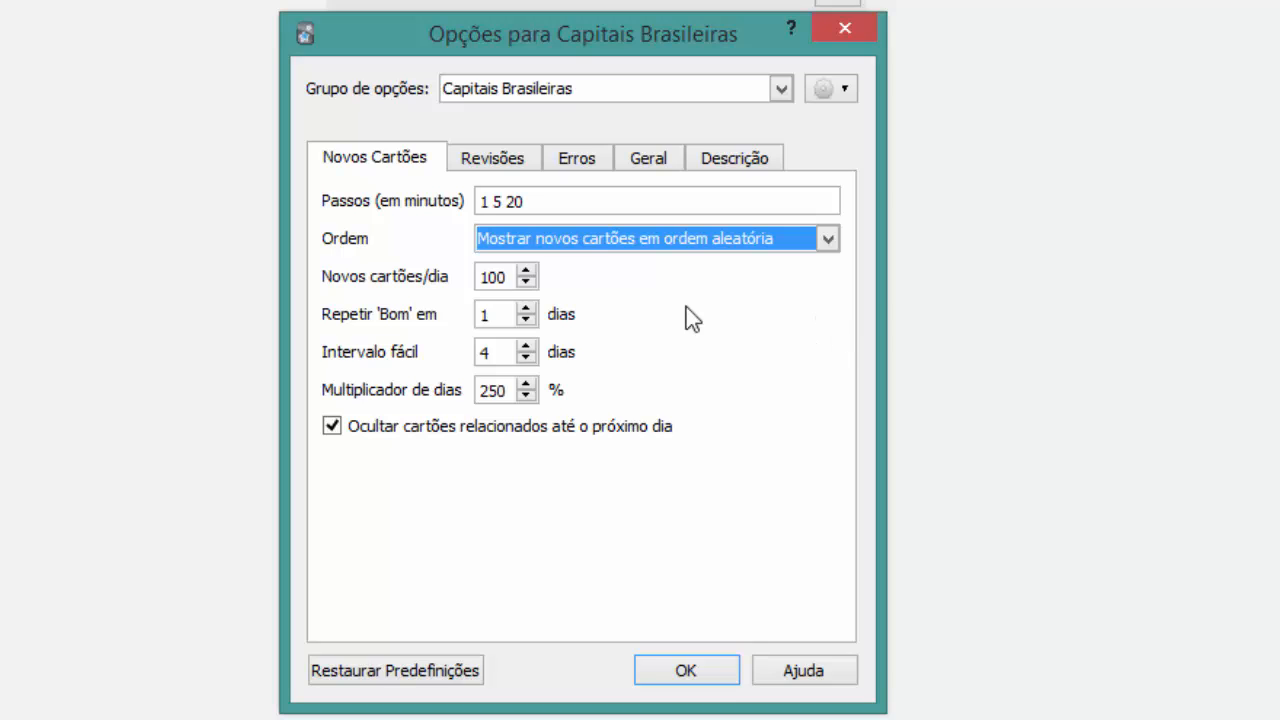
{"action": "left_click_drag", "start_coordinate": [512, 278], "coordinate": [468, 278]}
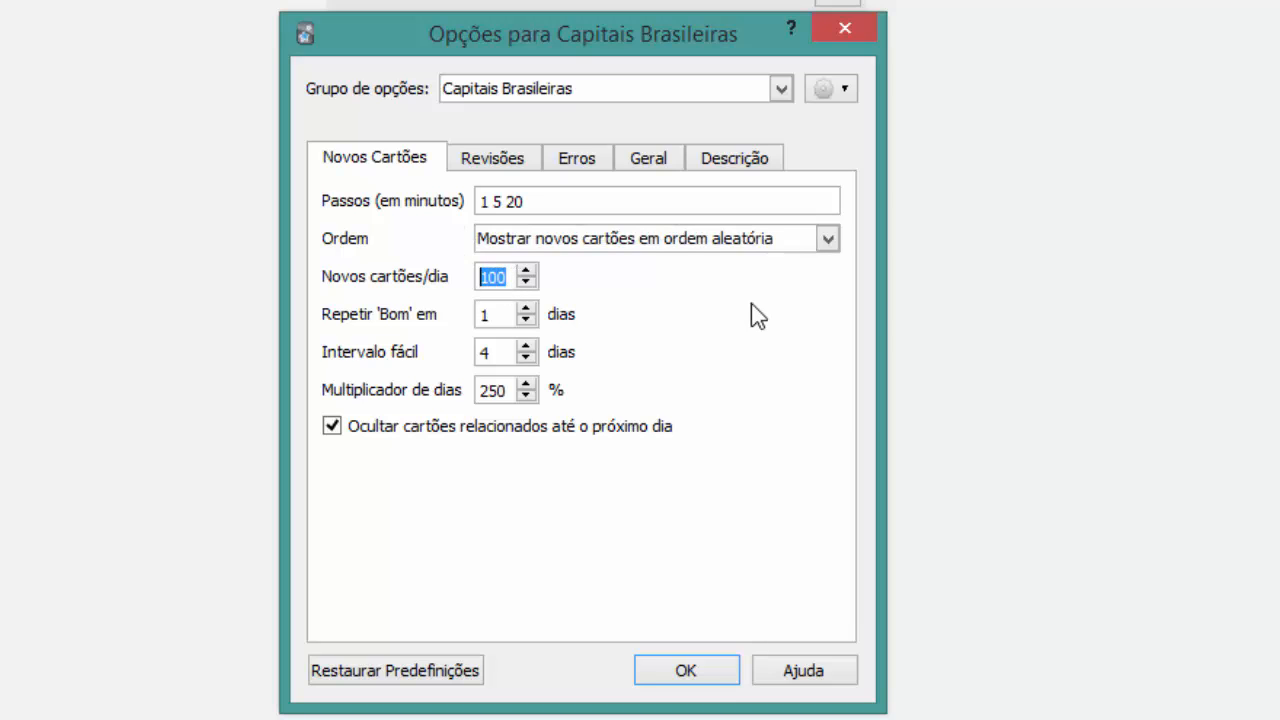
{"action": "type", "text": "50"}
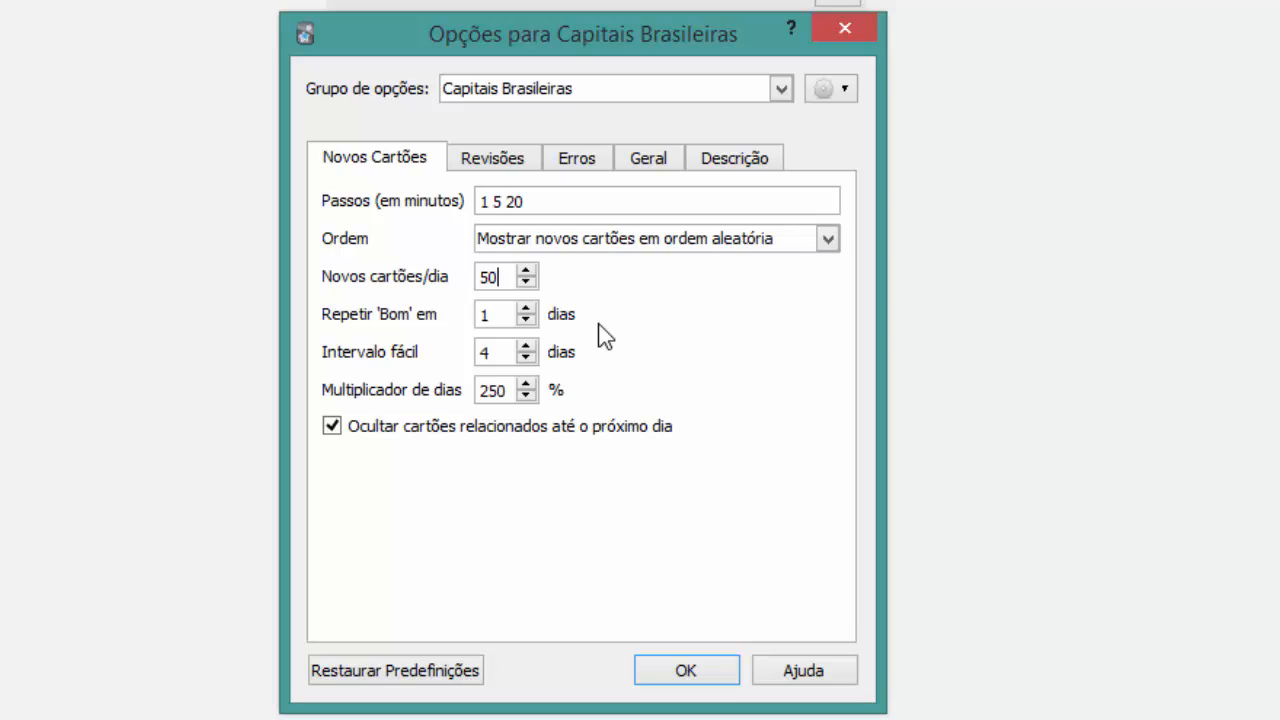
{"action": "left_click", "coordinate": [494, 316]}
{"action": "left_click", "coordinate": [514, 352]}
{"action": "left_click", "coordinate": [509, 390]}
Set the maximum reviews per day to 70 and the maximum review interval to 365 days.
{"action": "left_click", "coordinate": [498, 160]}
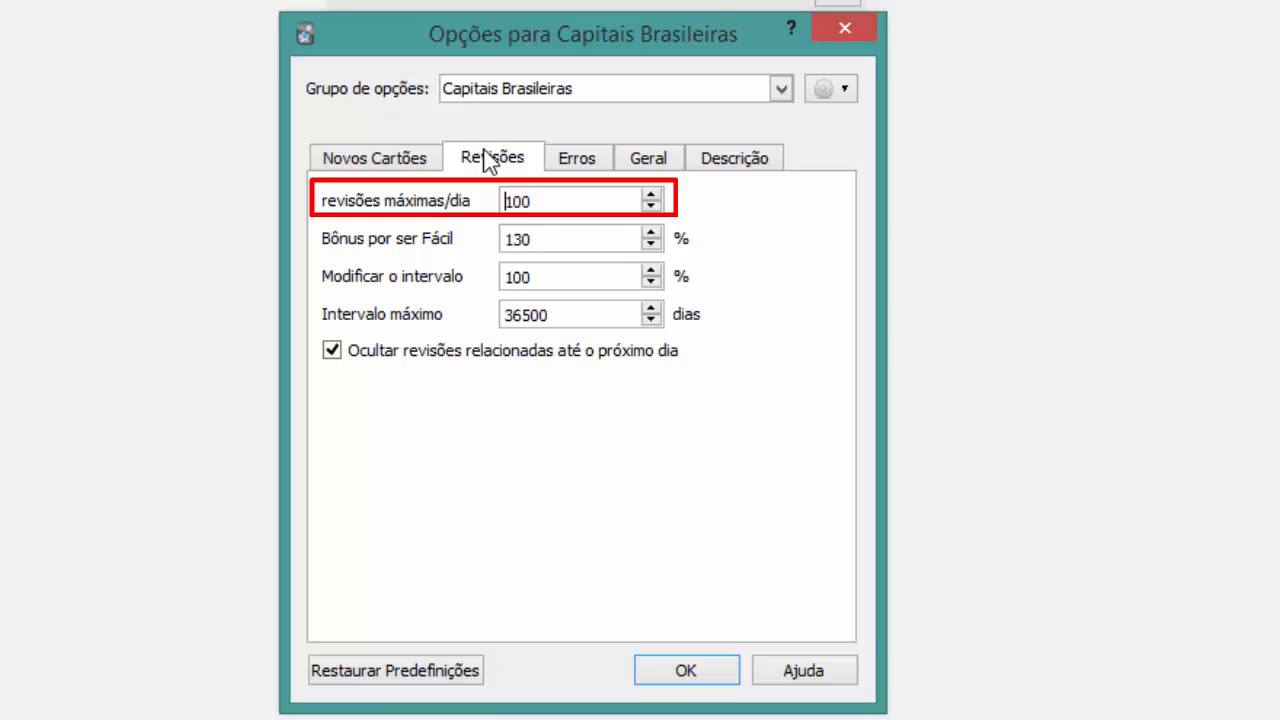
{"action": "double_click", "coordinate": [580, 200]}
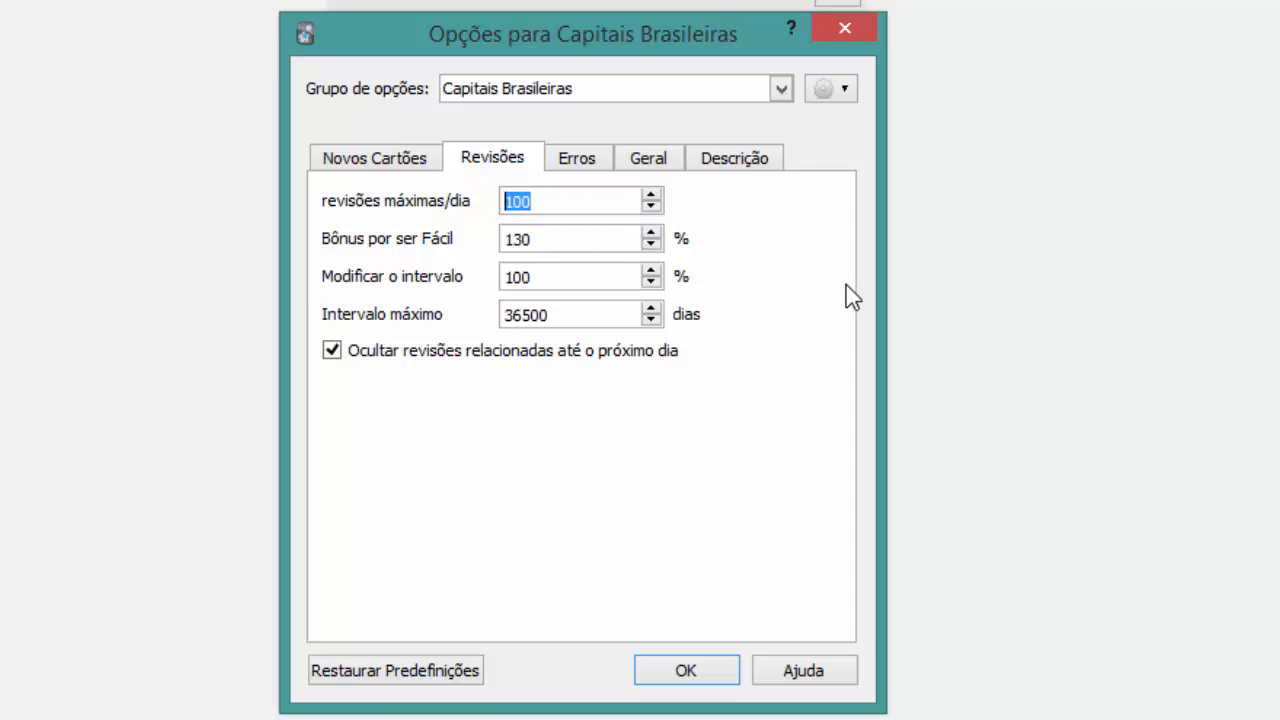
{"action": "type", "text": "70"}
{"action": "left_click", "coordinate": [606, 238]}
{"action": "key", "text": "BackSpace"}
{"action": "key", "text": "BackSpace"}
Set the review interval modifier (Modificar o intervalo) to 80%.
{"action": "left_click", "coordinate": [553, 277]}
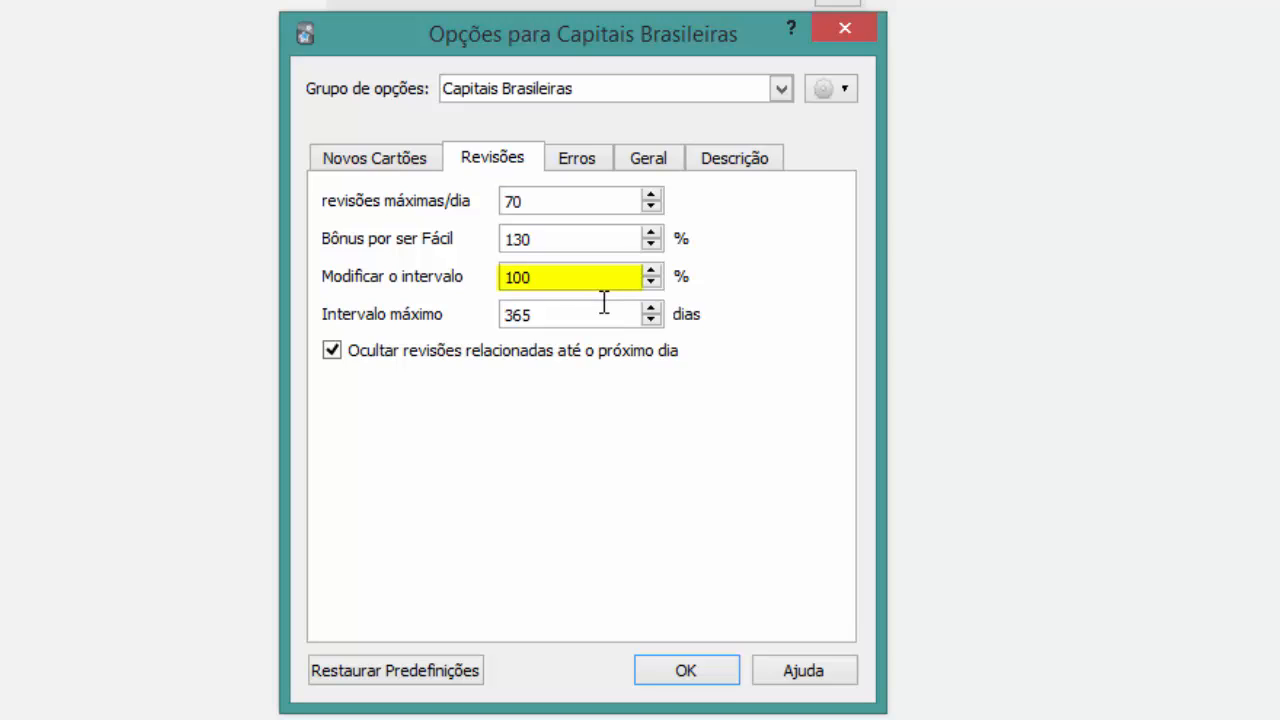
{"action": "key", "text": "BackSpace"}
{"action": "key", "text": "BackSpace"}
{"action": "key", "text": "BackSpace"}
{"action": "type", "text": "80"}
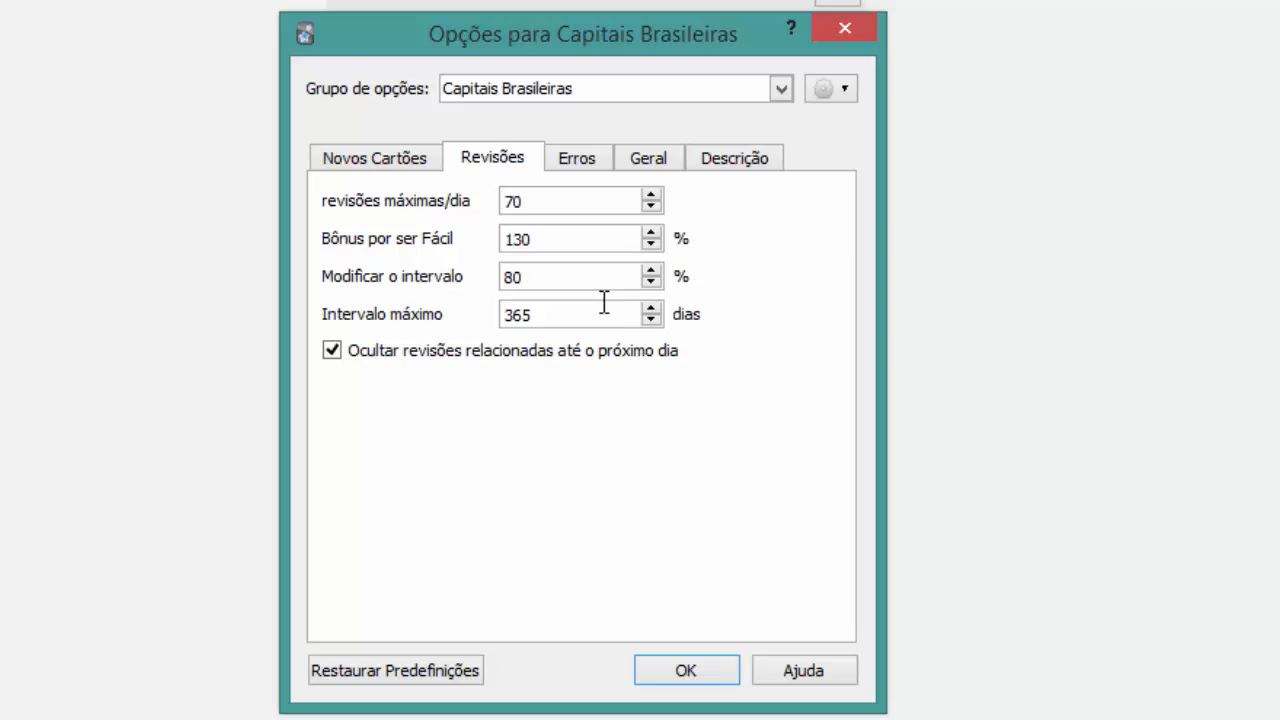
Set the review interval modifier (Modificar o intervalo) to 120%.
{"action": "key", "text": "BackSpace"}
{"action": "key", "text": "BackSpace"}
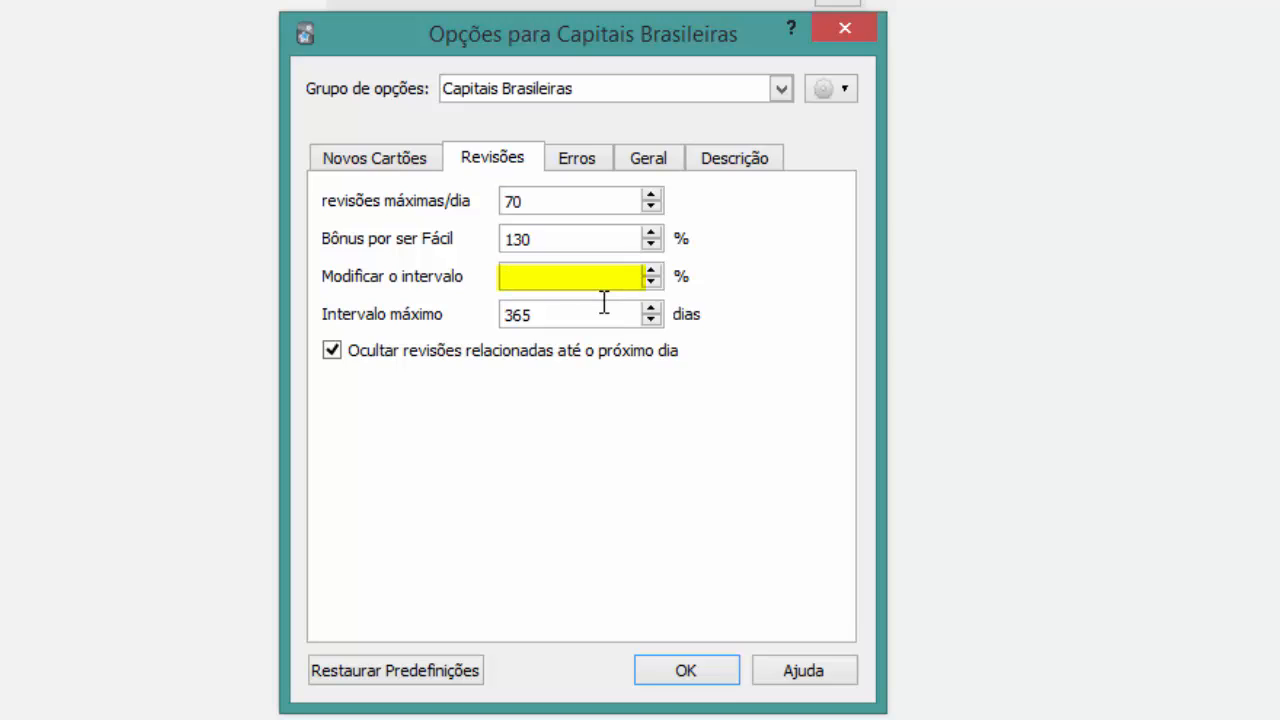
{"action": "type", "text": "120"}
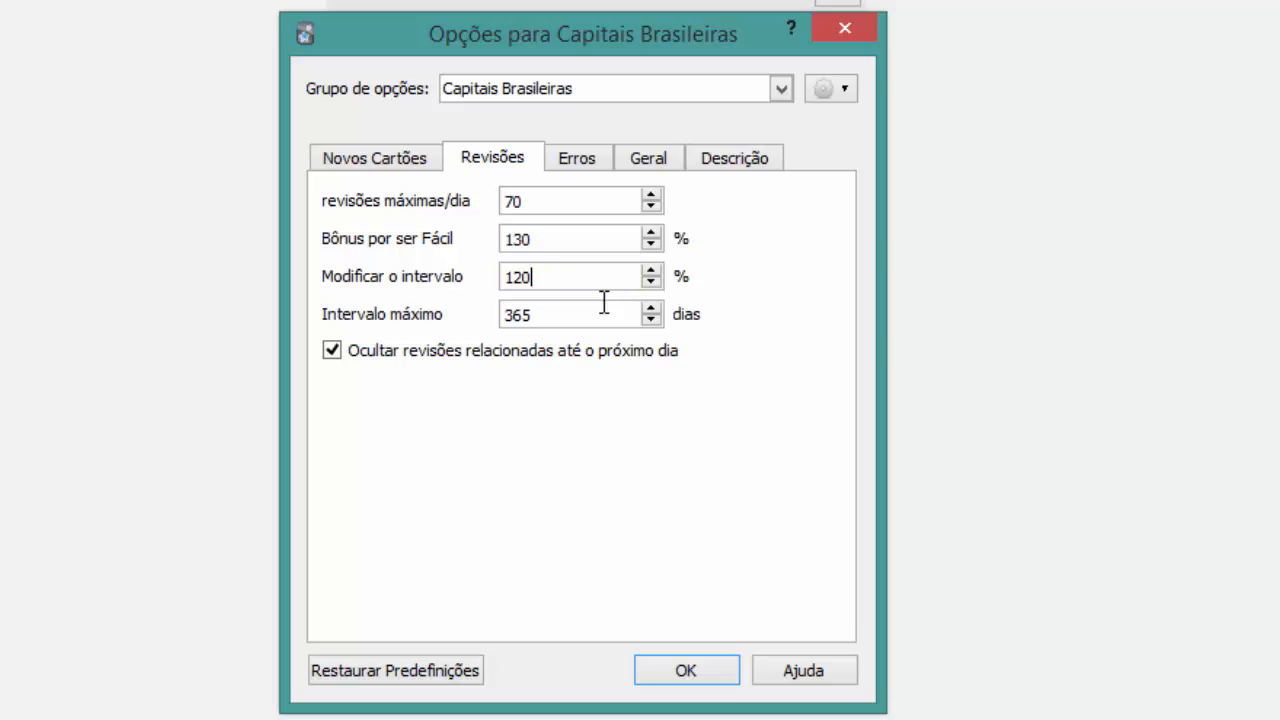
In the error settings, set the relearning steps to 10 and 20 minutes and the new interval to 10%.
{"action": "left_click", "coordinate": [580, 168]}
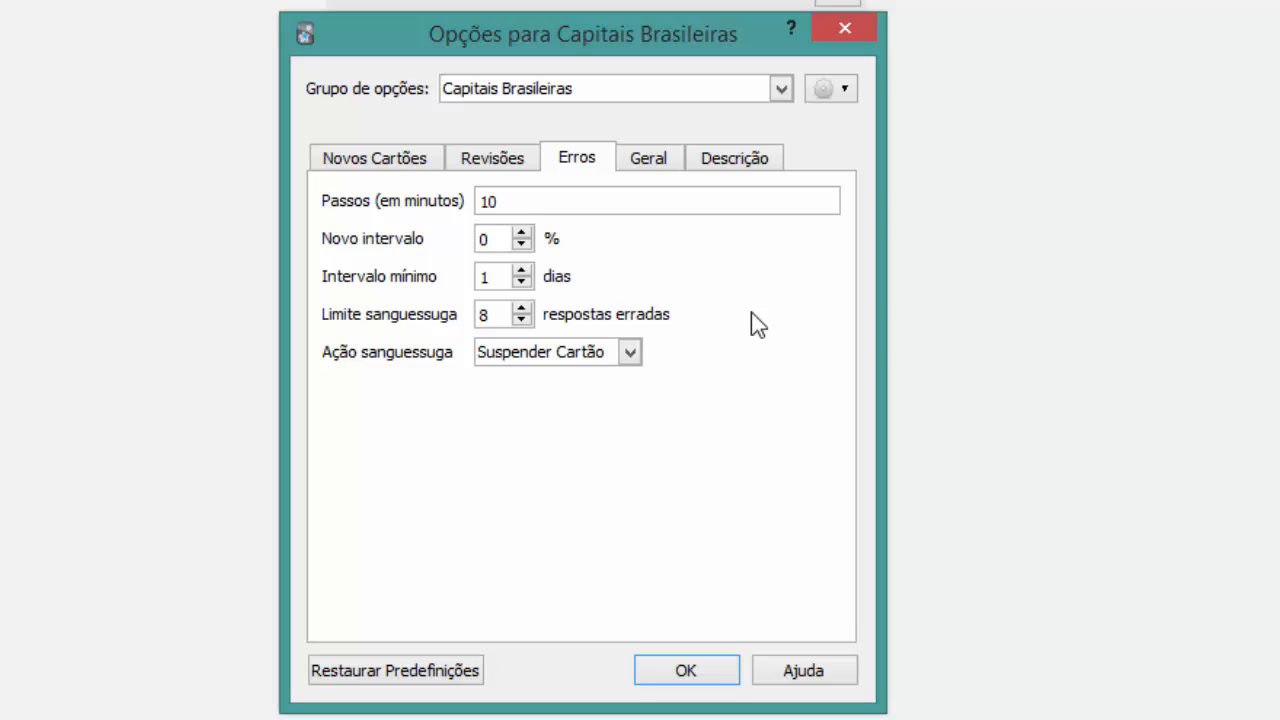
{"action": "type", "text": "20"}
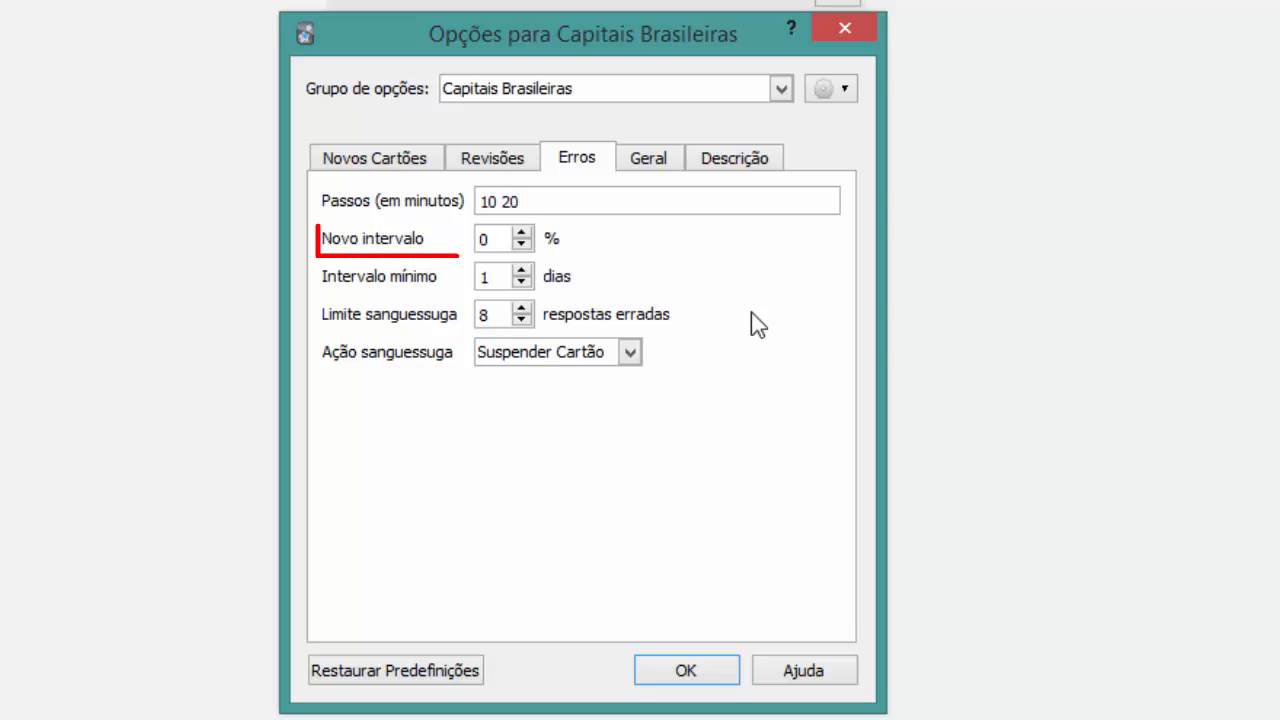
{"action": "left_click", "coordinate": [515, 244]}
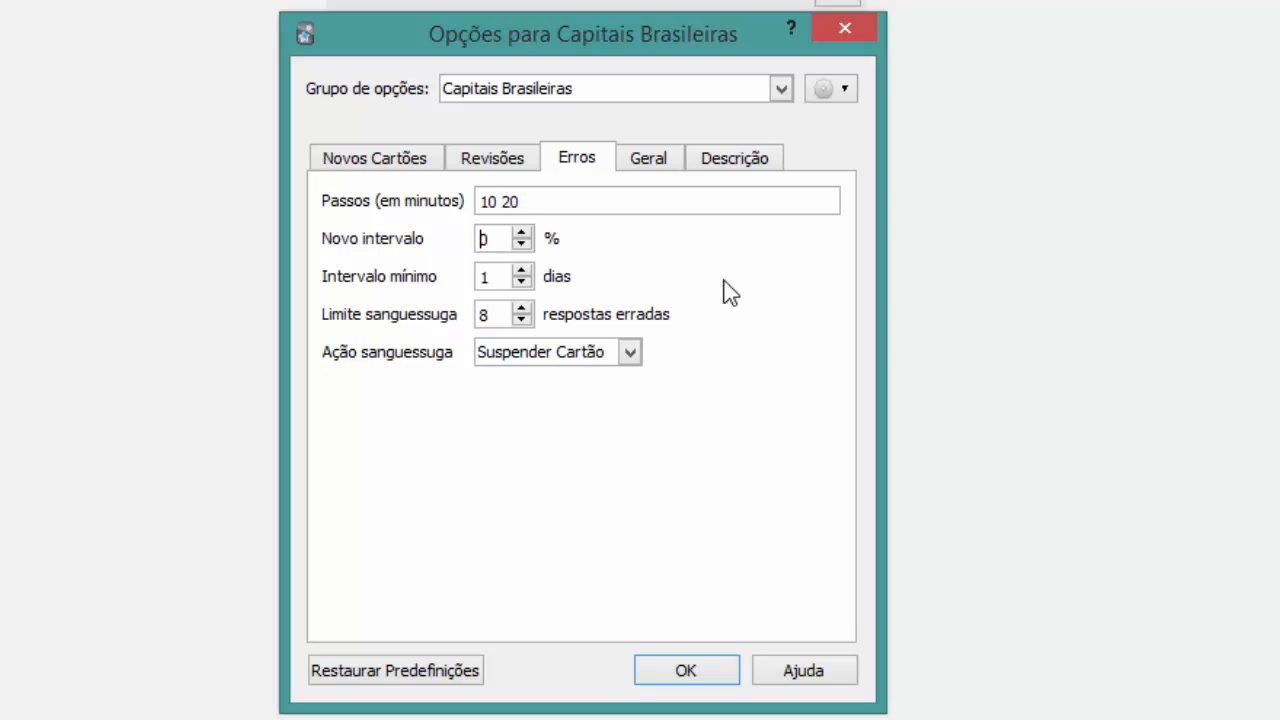
{"action": "left_click", "coordinate": [506, 277]}
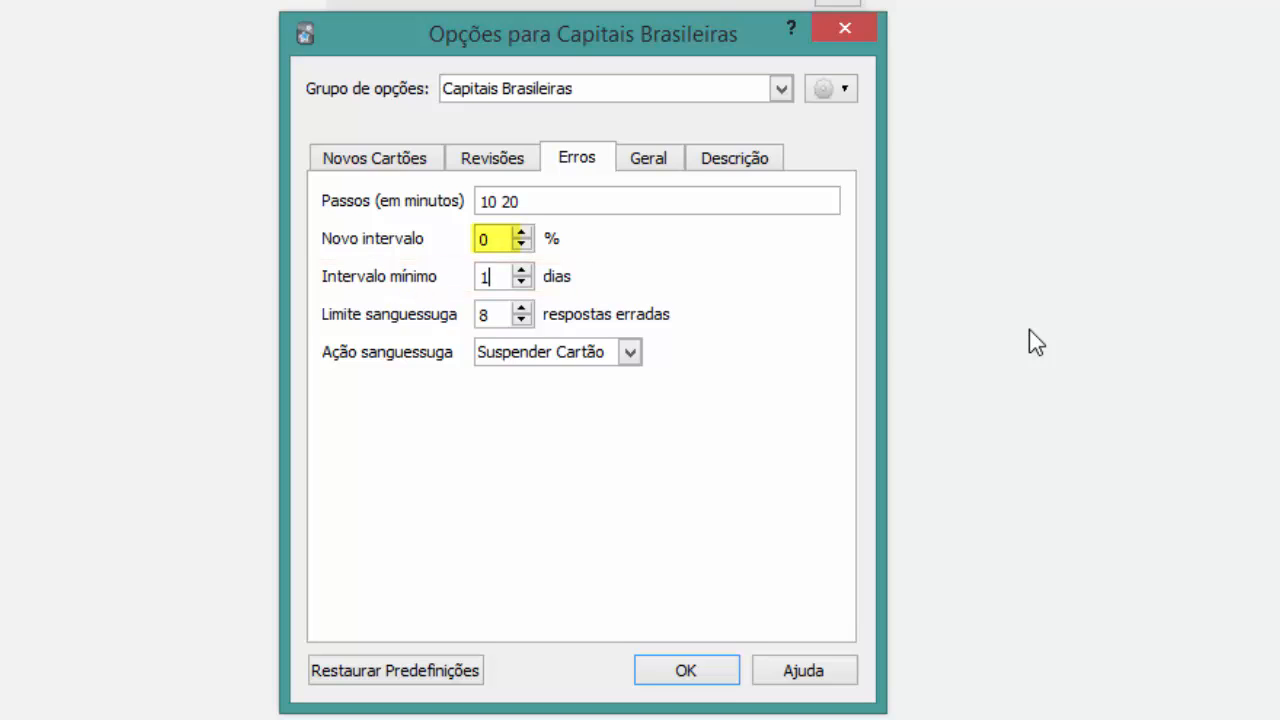
{"action": "left_click", "coordinate": [503, 239]}
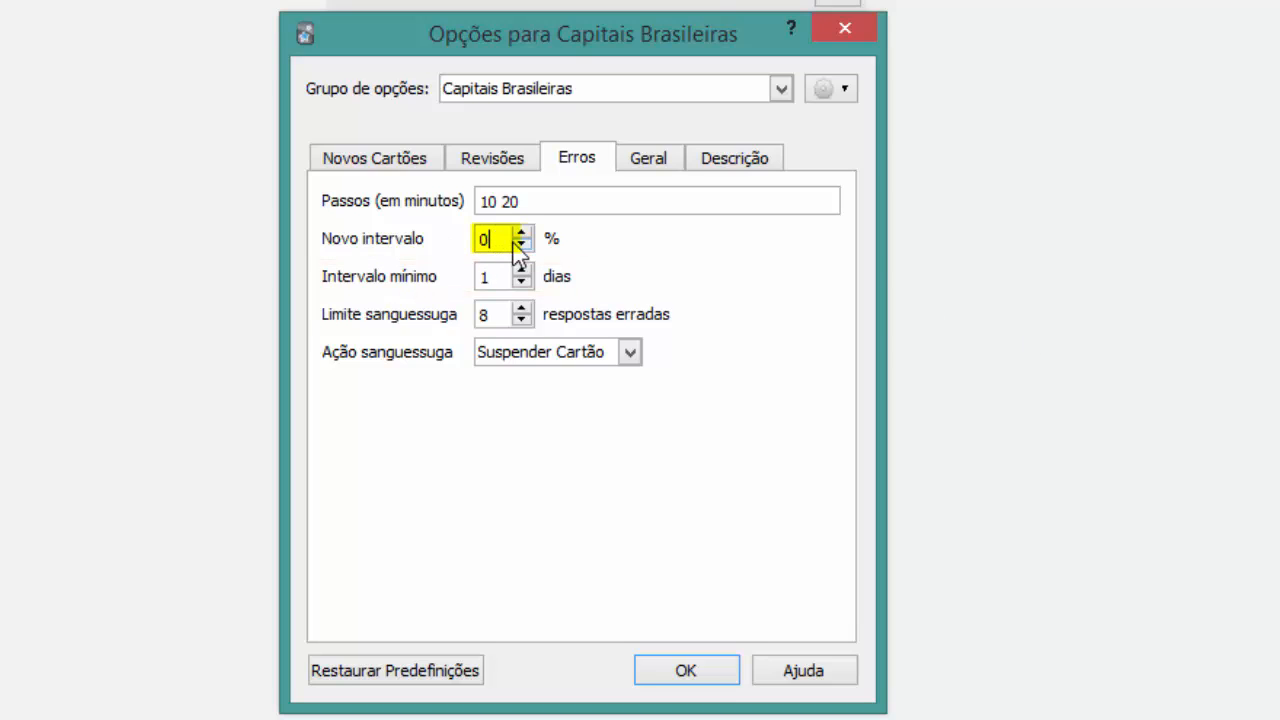
{"action": "key", "text": "BackSpace"}
{"action": "type", "text": "10"}
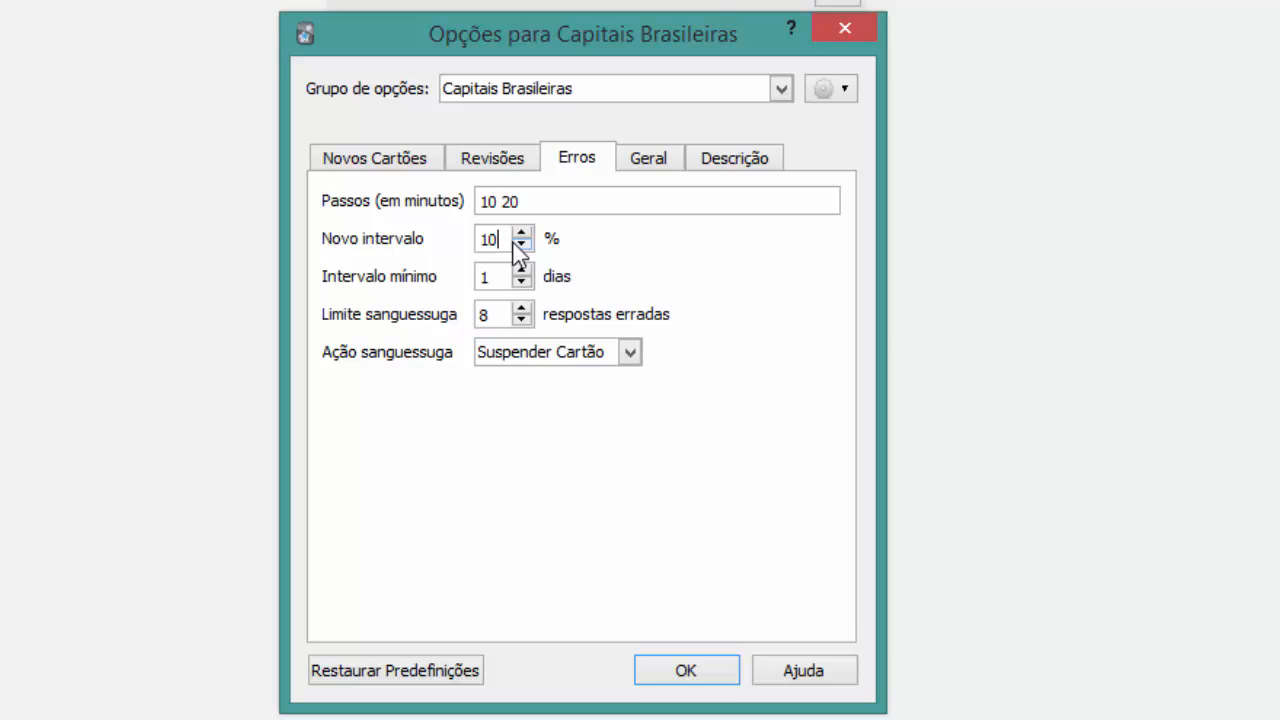
Check the leech limit and the general settings, and close the deck's options.
{"action": "left_click", "coordinate": [515, 318]}
{"action": "left_click", "coordinate": [648, 162]}
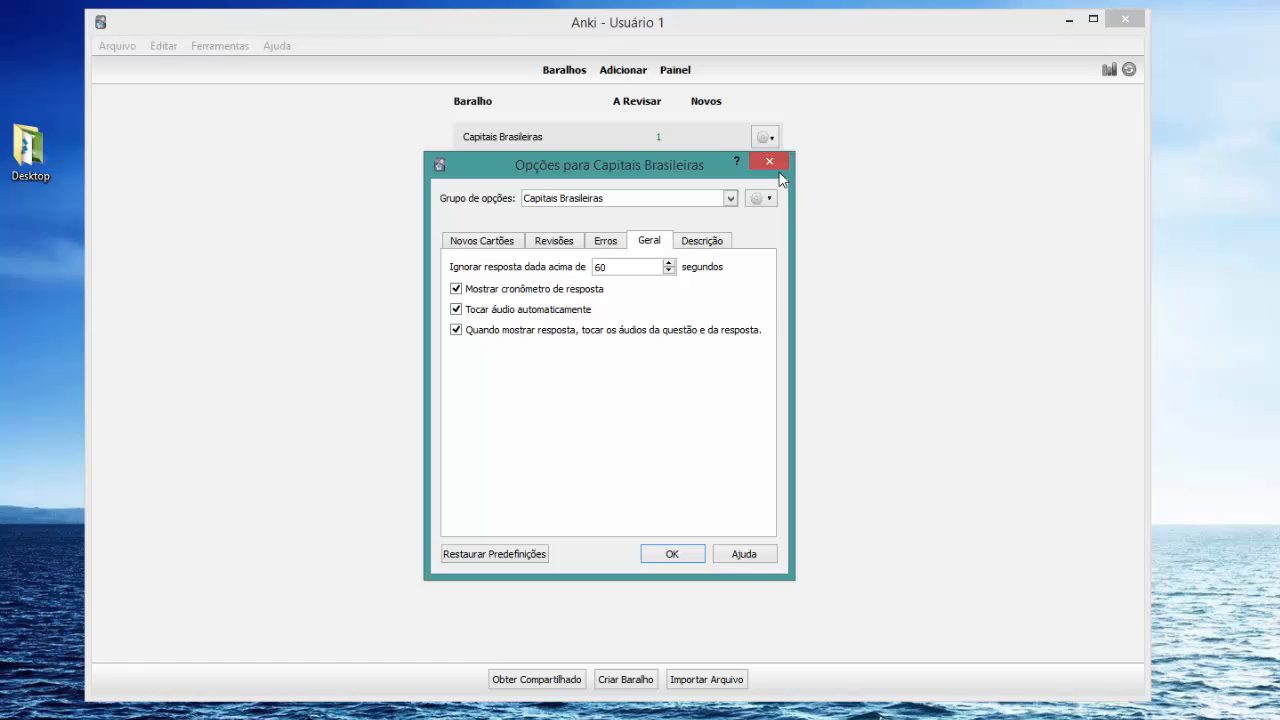
{"action": "left_click", "coordinate": [782, 138]}
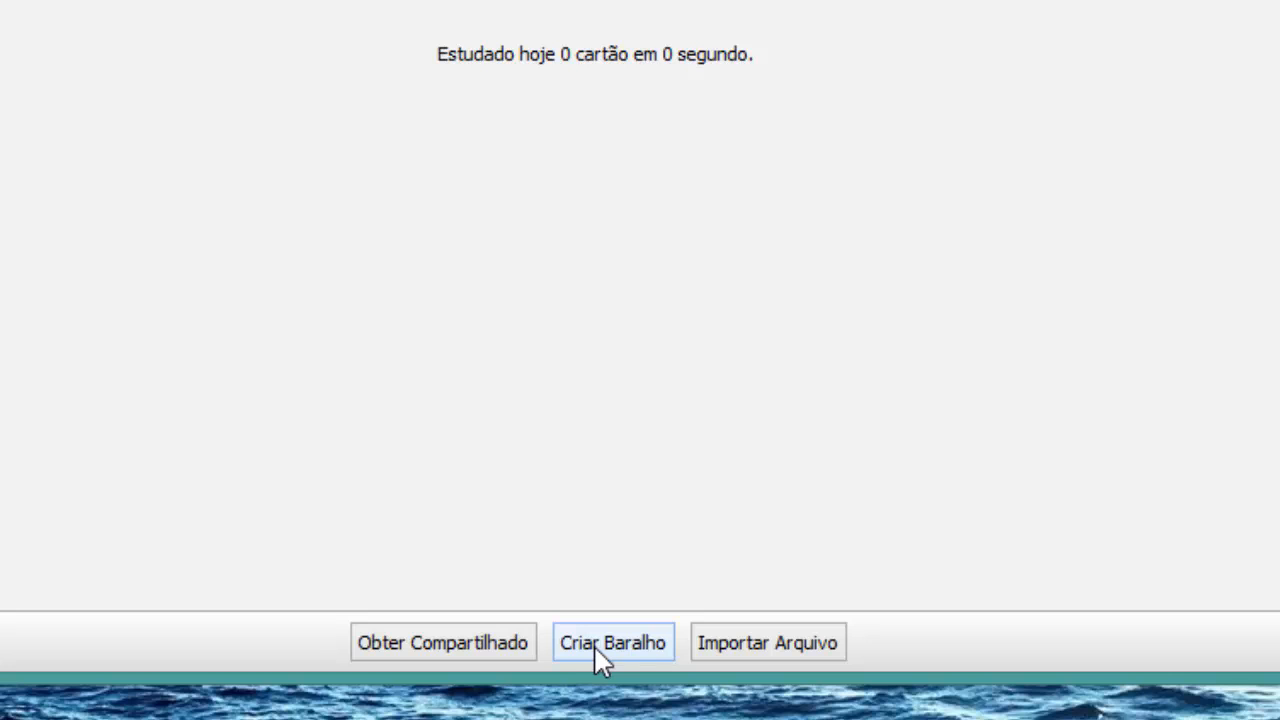
Create a deck named "Capitais do Sudeste" and nest it under the Capitais Brasileiras deck.
{"action": "left_click", "coordinate": [600, 645]}
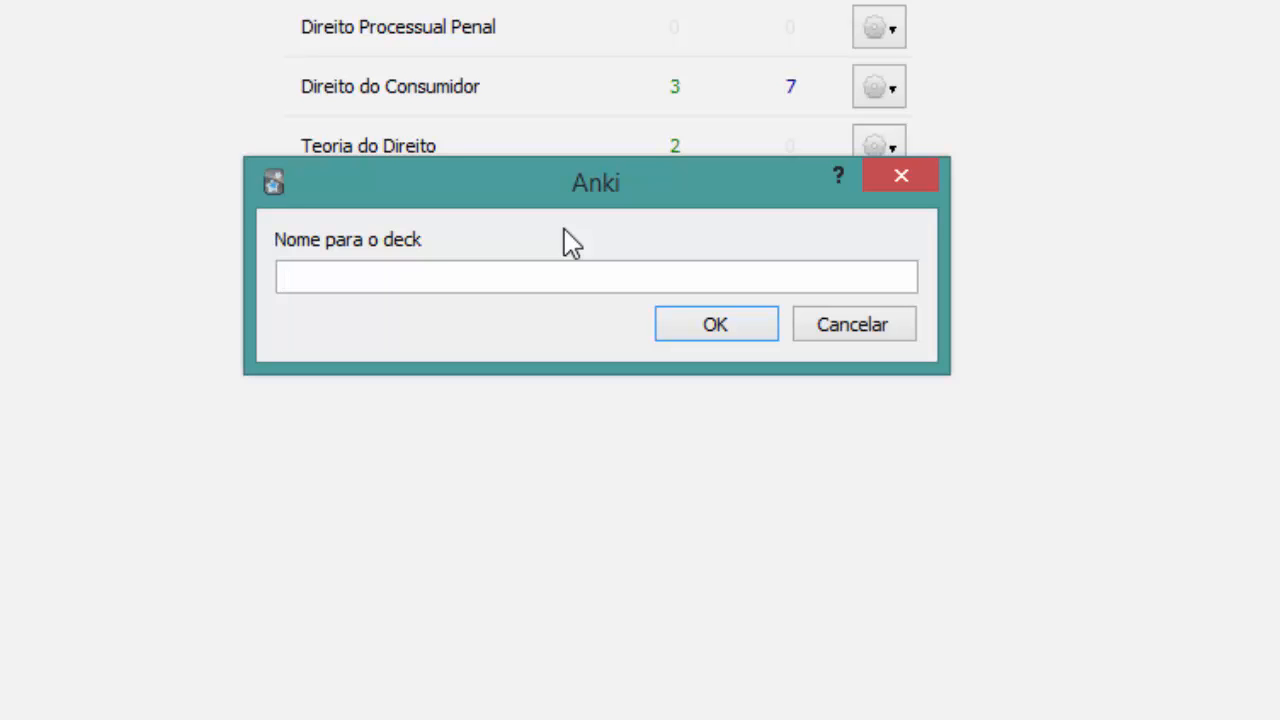
{"action": "type", "text": "Capitais do"}
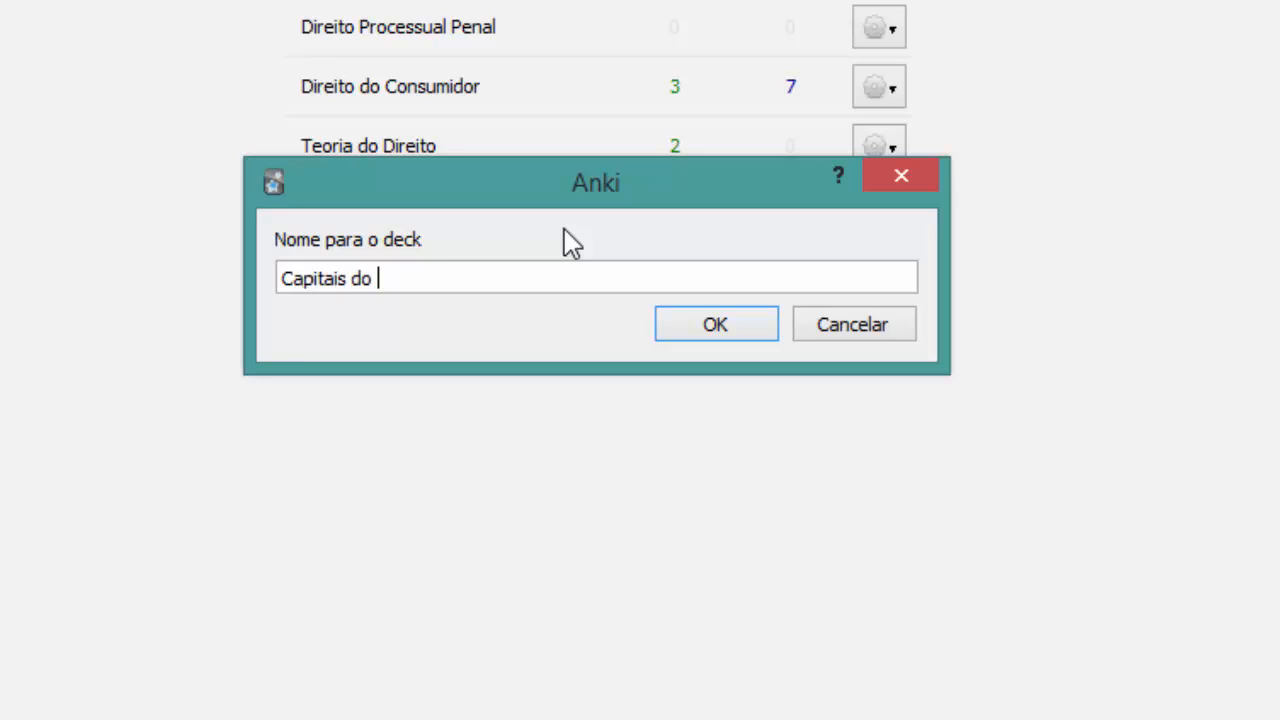
{"action": "type", "text": " Sudeste"}
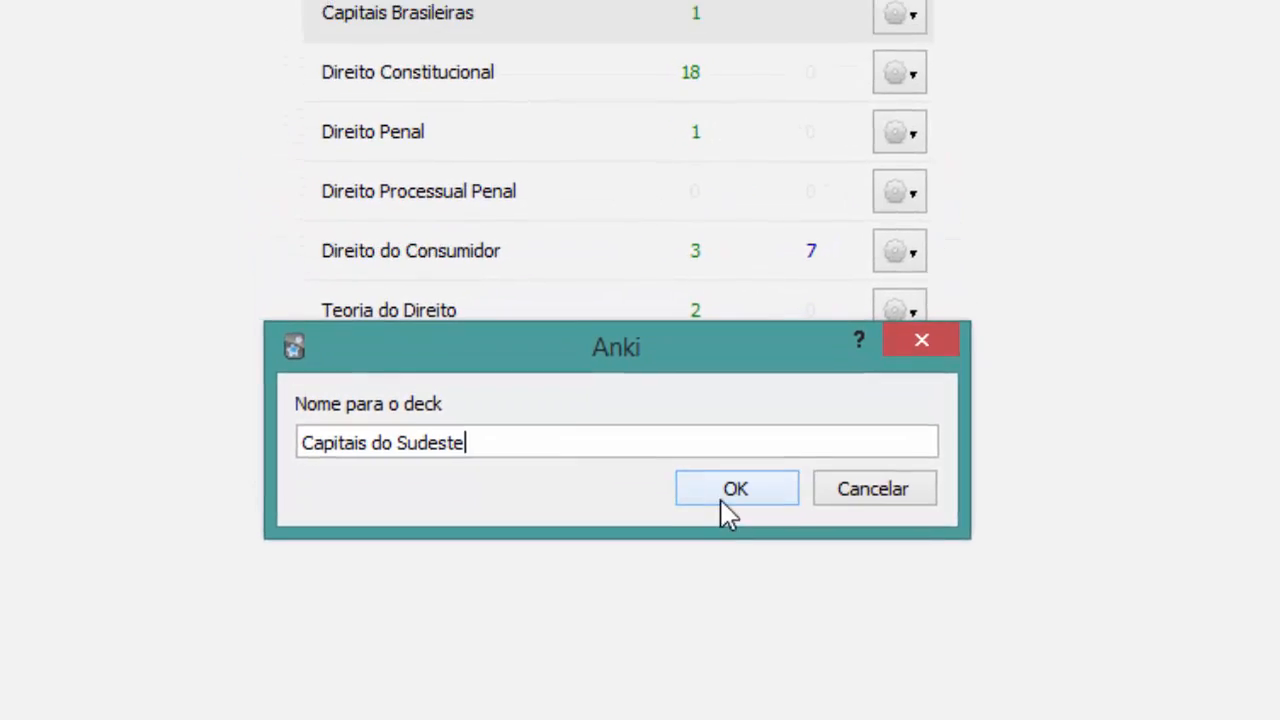
{"action": "left_click", "coordinate": [712, 368]}
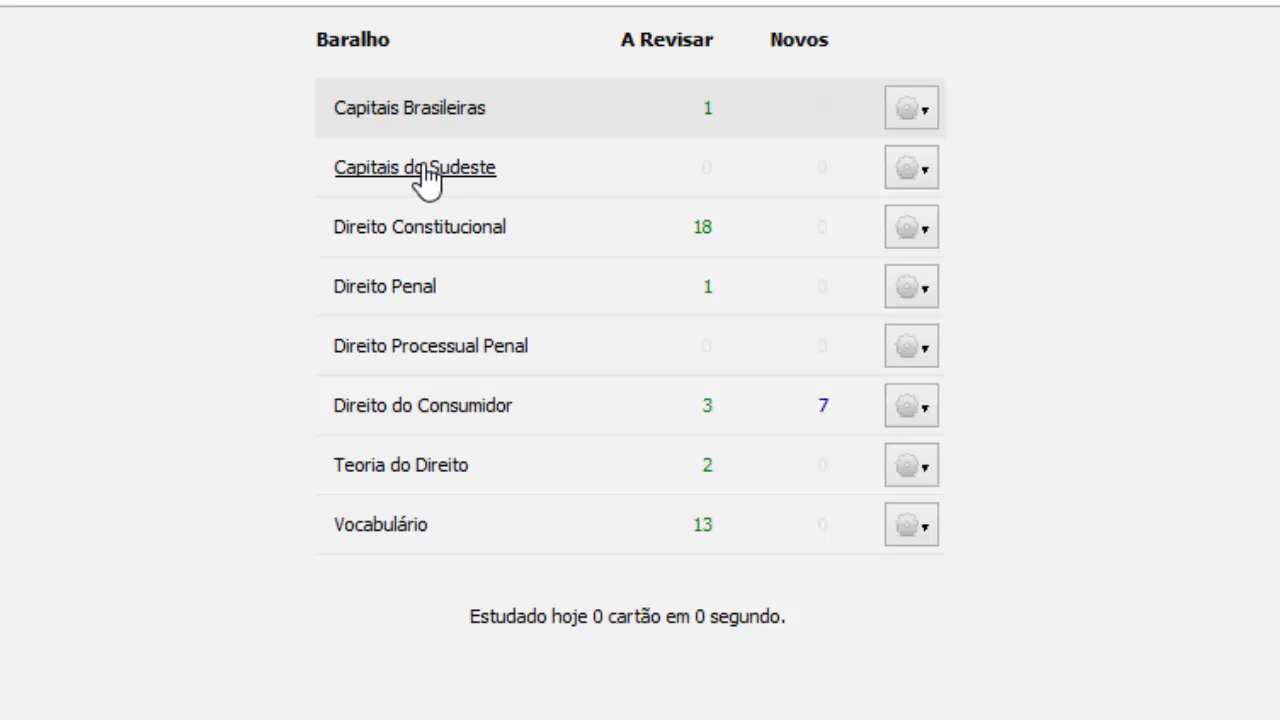
{"action": "left_click_drag", "start_coordinate": [437, 165], "coordinate": [440, 118]}
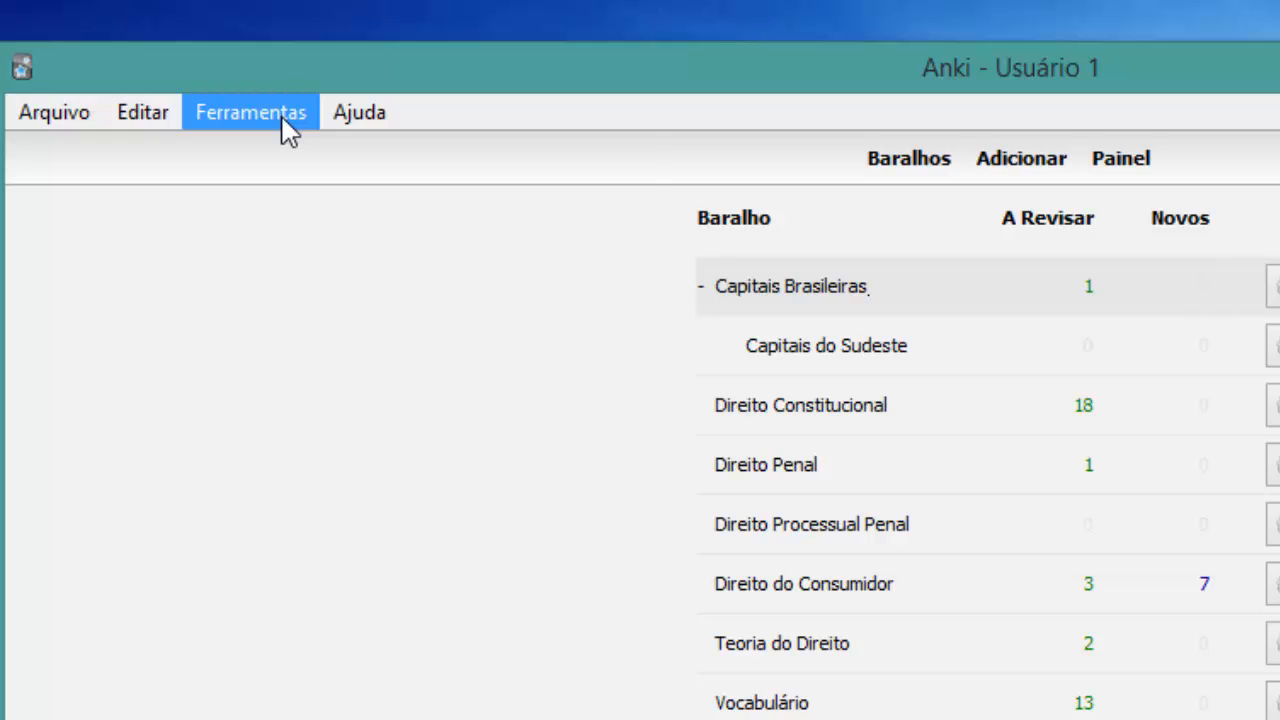
{"action": "left_click", "coordinate": [288, 135]}
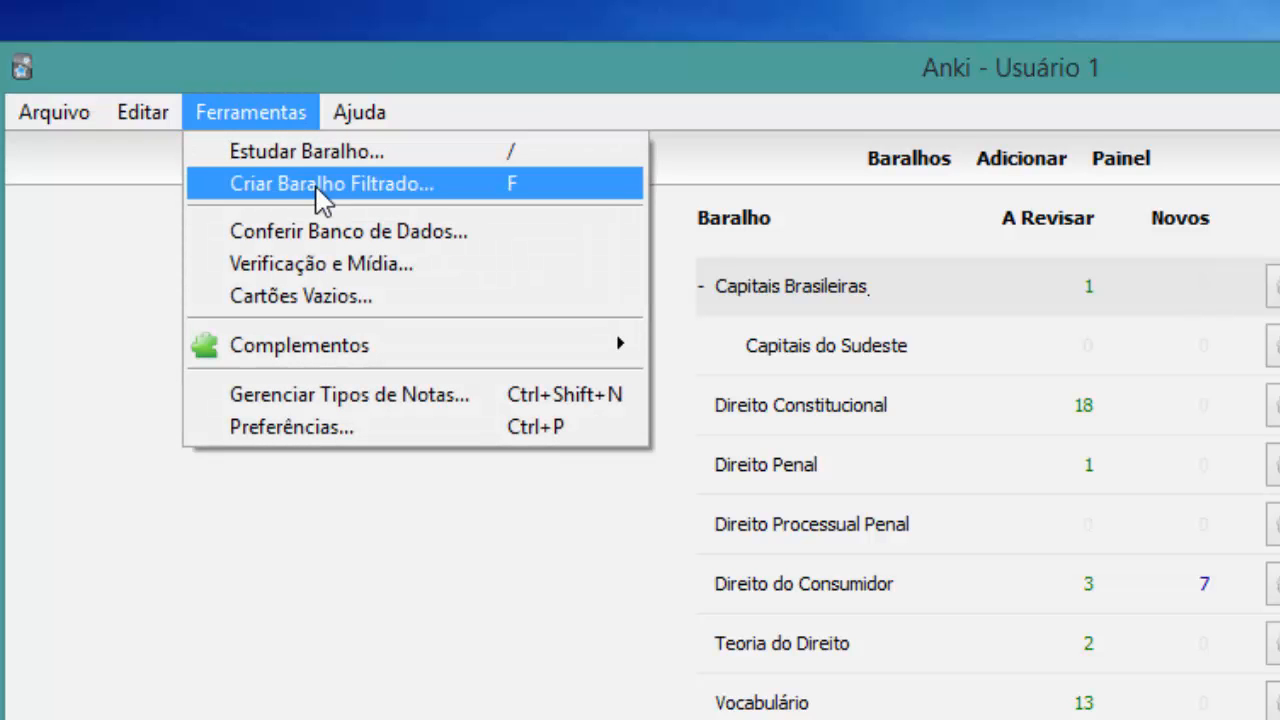
{"action": "left_click", "coordinate": [345, 188]}
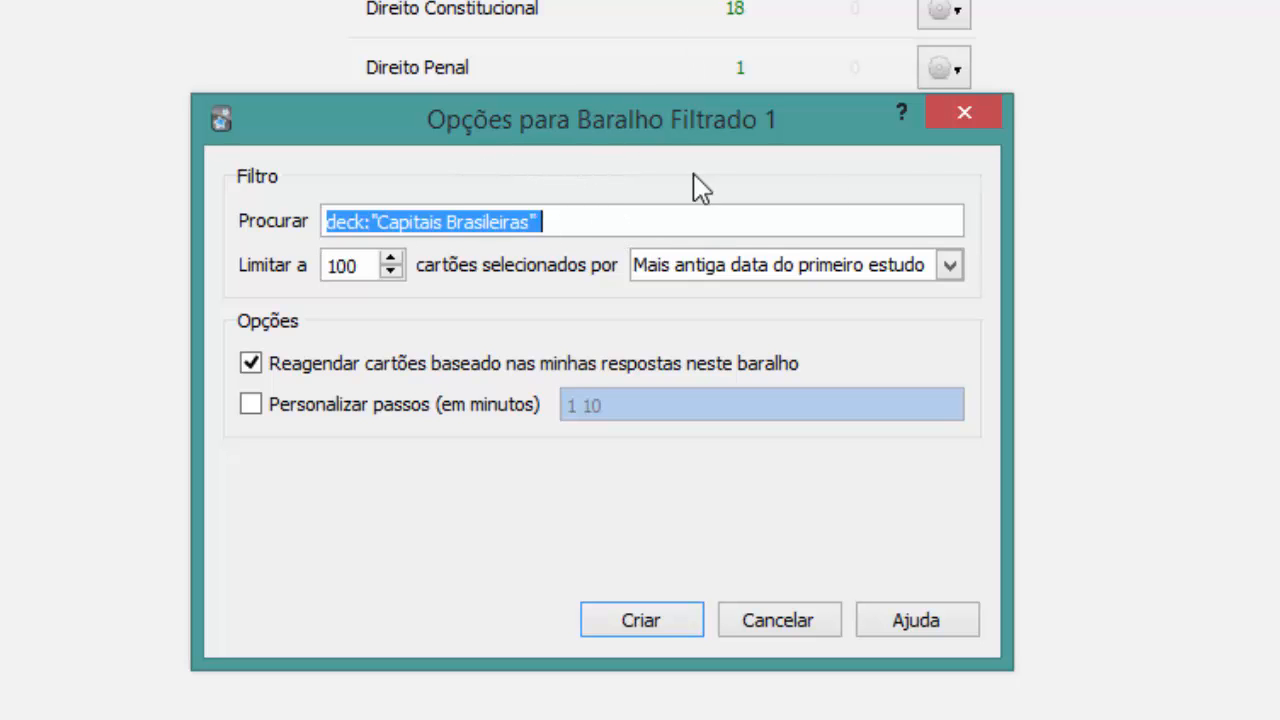
{"action": "left_click", "coordinate": [978, 116]}
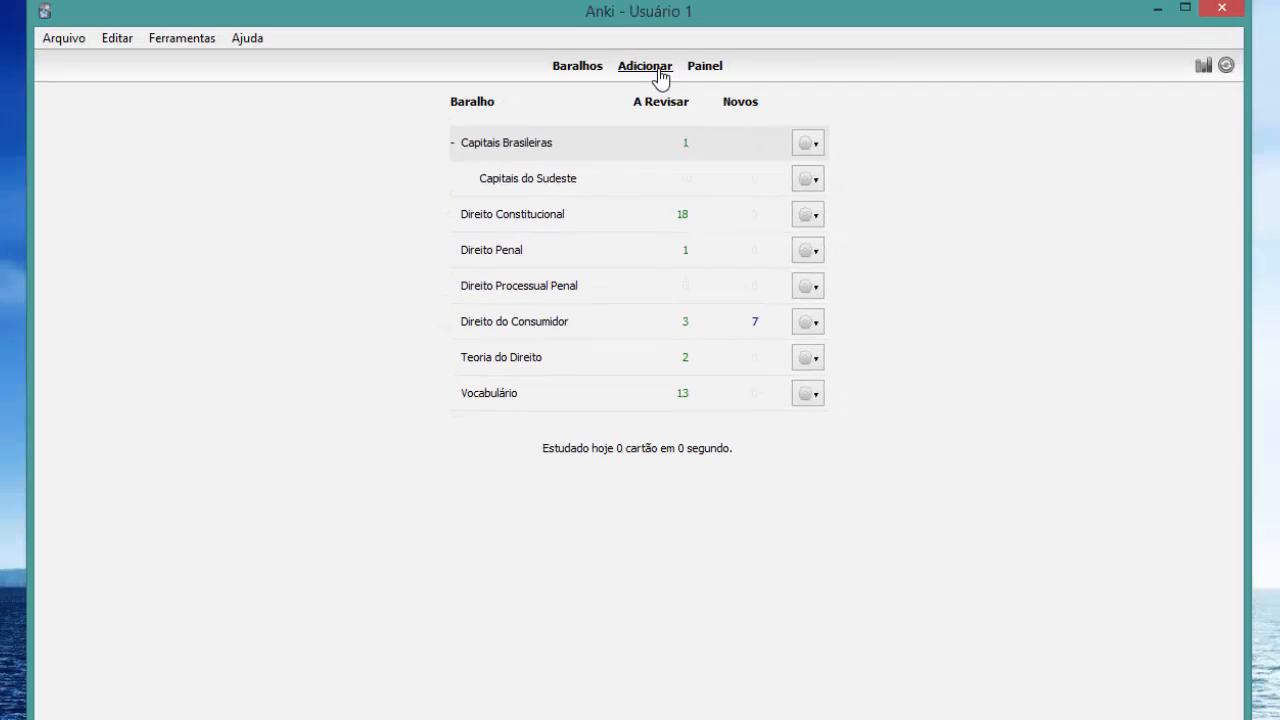
Enter the tags "Capitais do sudeste" on a new note and close the form without adding the note.
{"action": "left_click", "coordinate": [645, 66]}
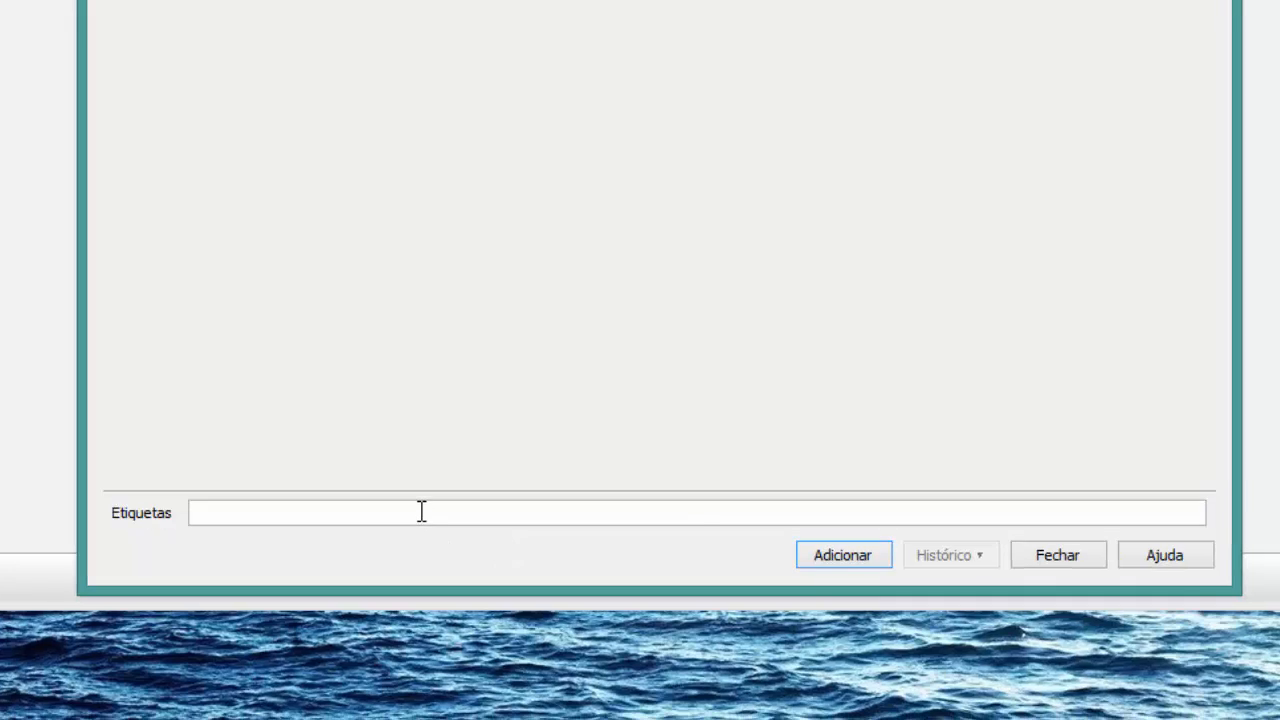
{"action": "left_click", "coordinate": [450, 621]}
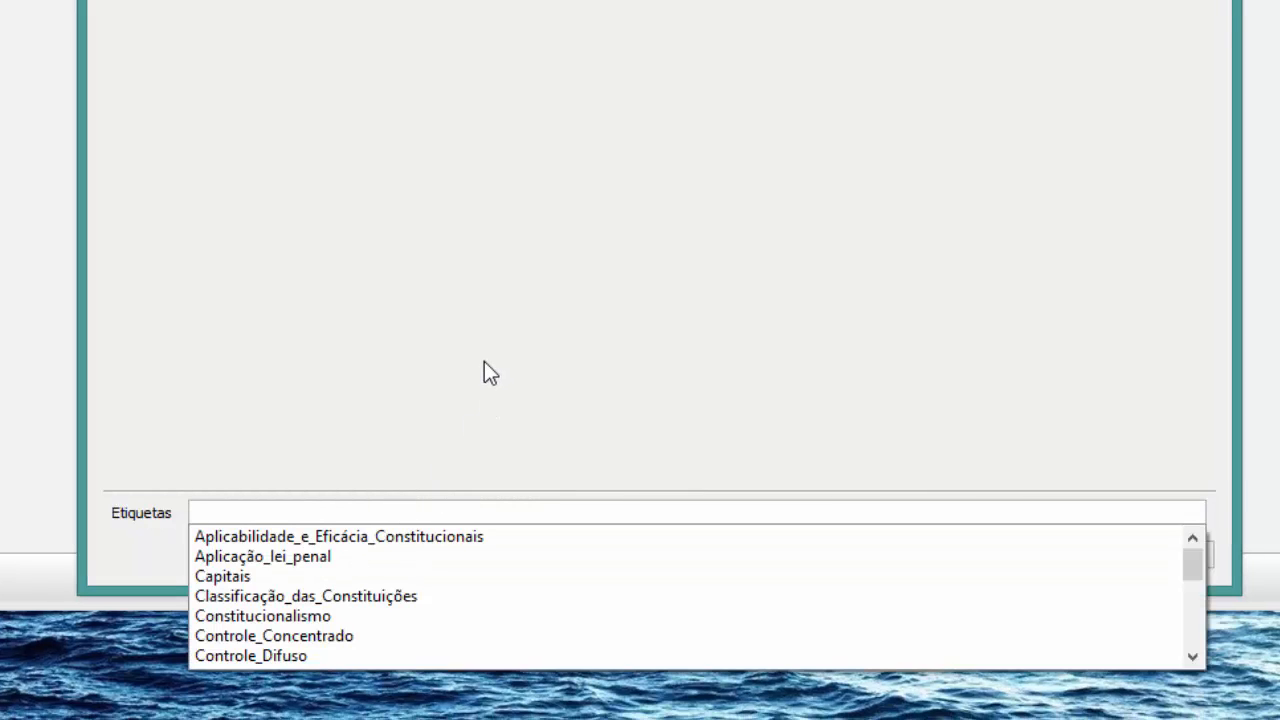
{"action": "type", "text": "Capitais "}
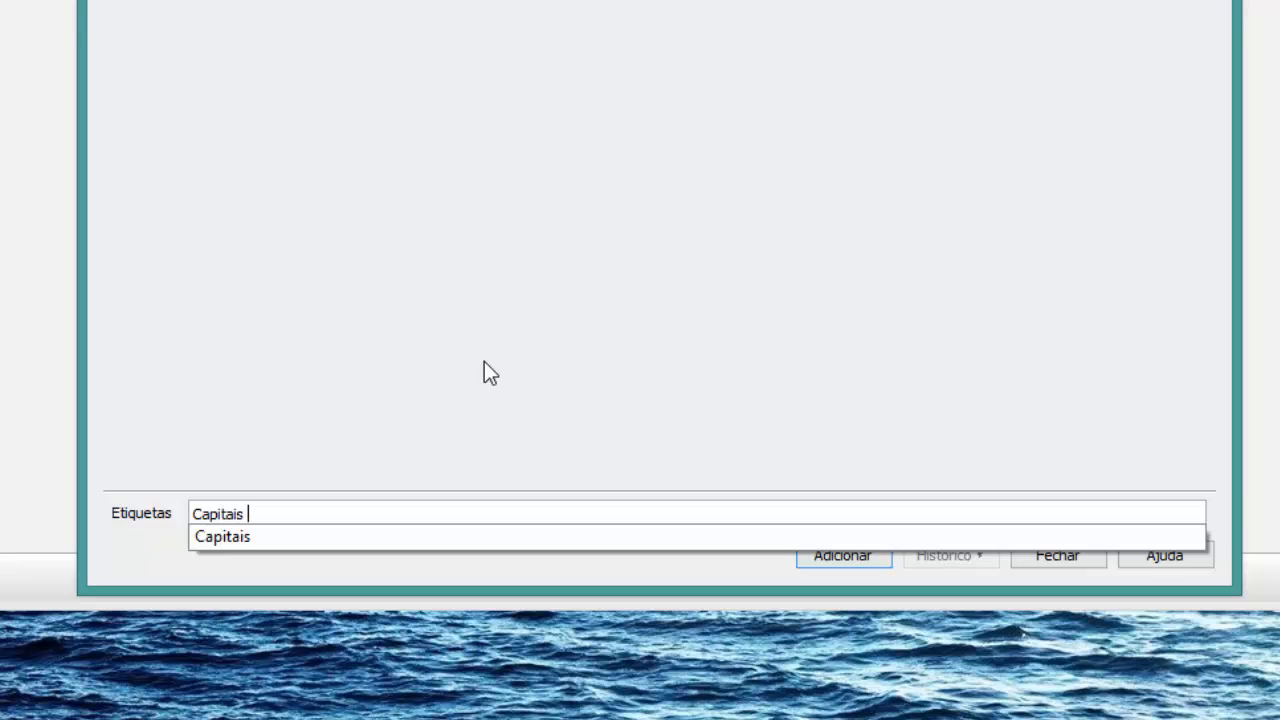
{"action": "type", "text": "do sudeste"}
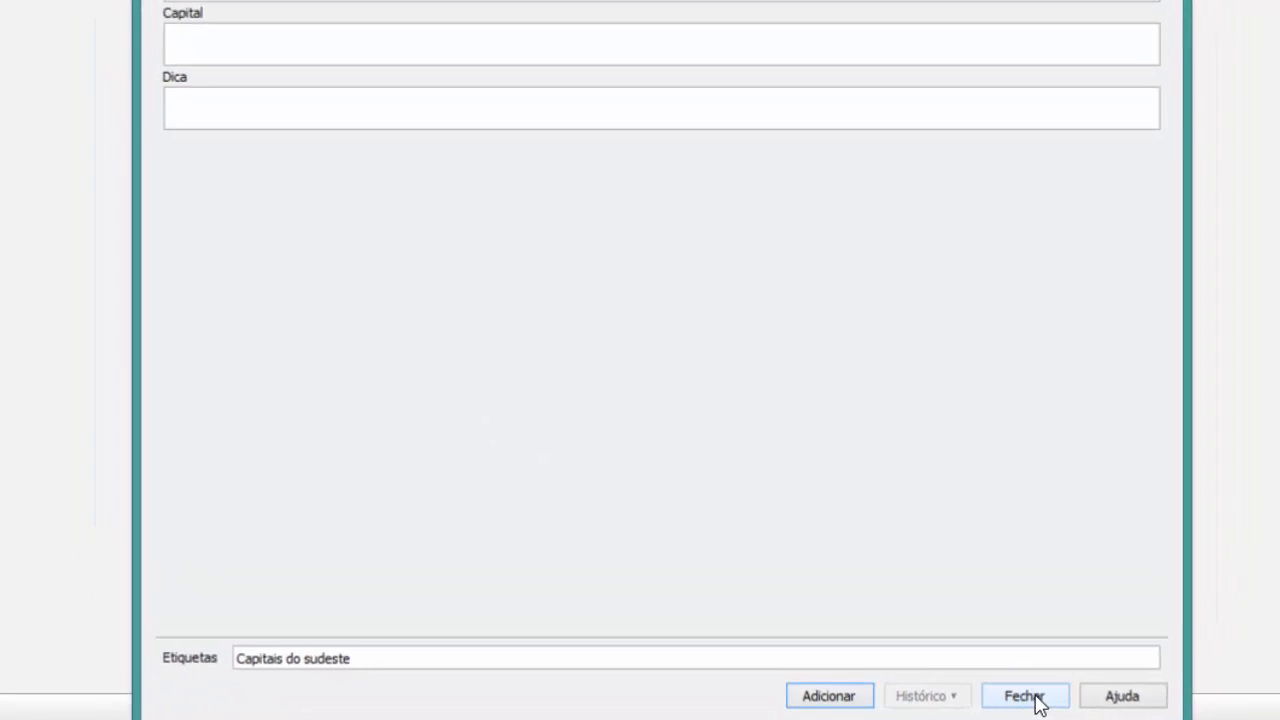
{"action": "left_click", "coordinate": [1036, 698]}
Delete the Capitais do Sudeste subdeck from the Capitais Brasileiras deck.
{"action": "left_click", "coordinate": [824, 205]}
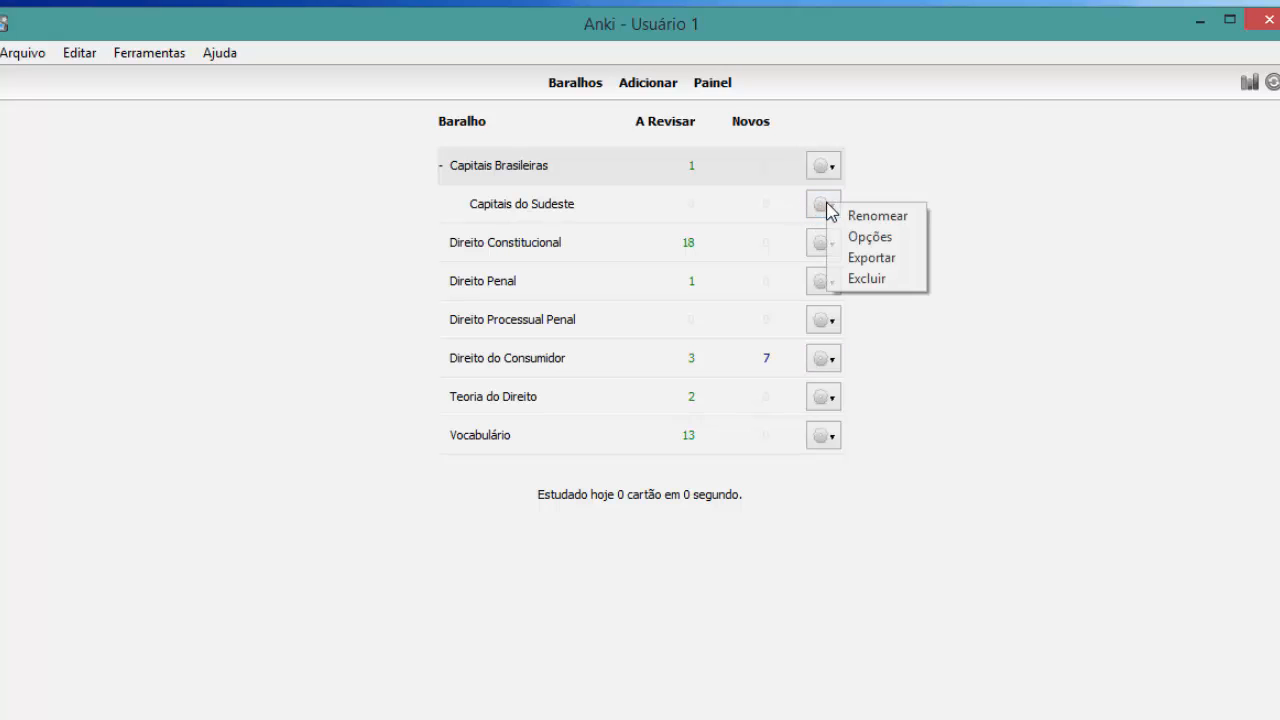
{"action": "left_click", "coordinate": [867, 279]}
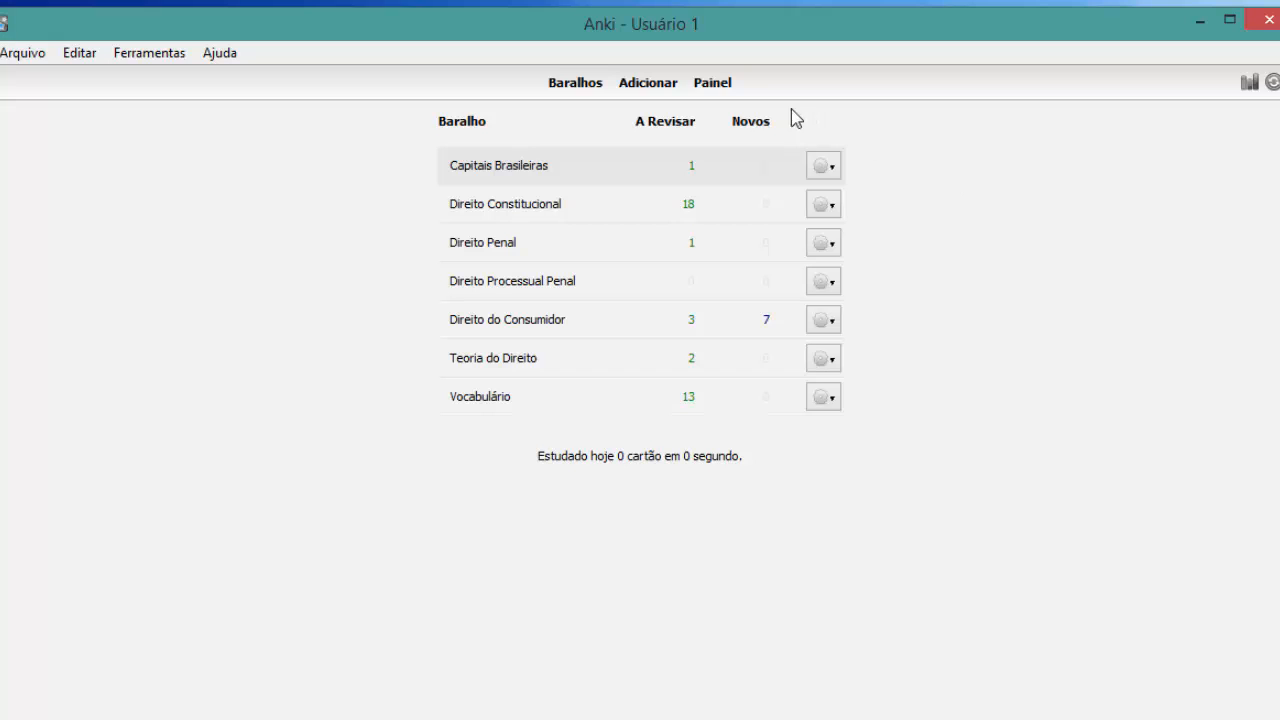
View the custom study options (Estudo Personalizado) of the Capitais Brasileiras deck and the available tool commands from the deck list.
{"action": "left_click", "coordinate": [514, 172]}
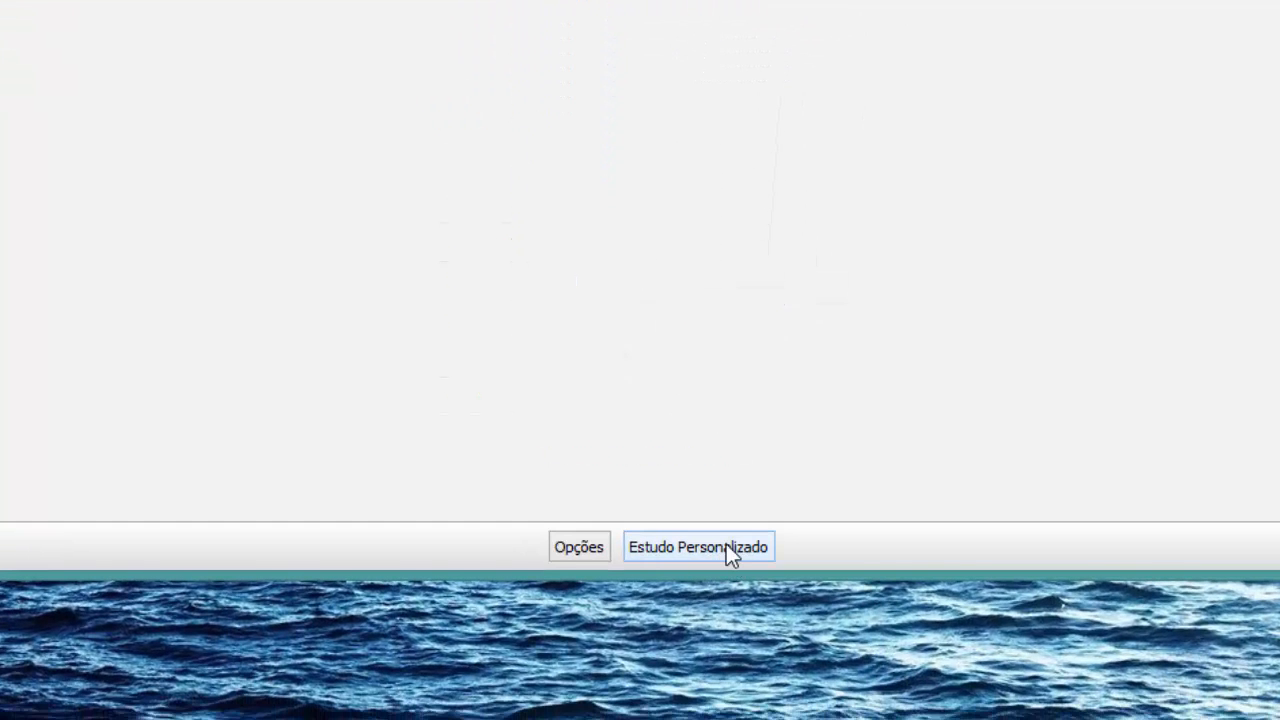
{"action": "left_click", "coordinate": [727, 547]}
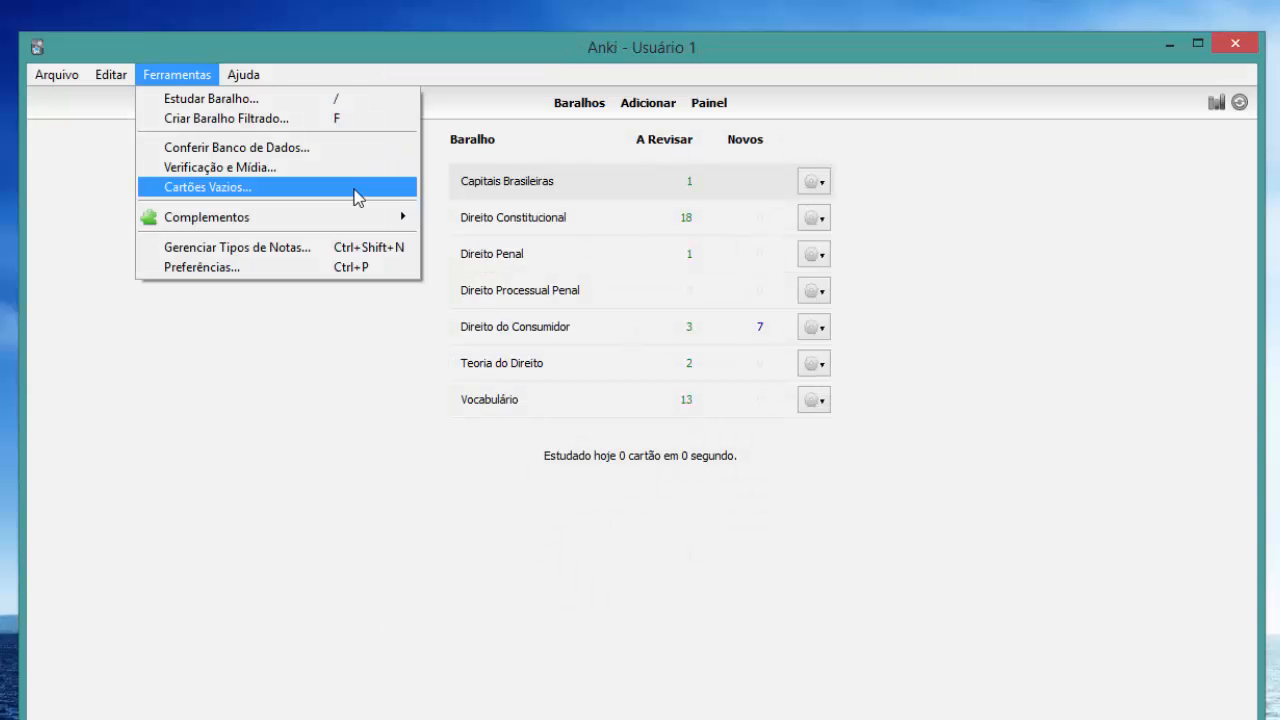
{"action": "left_click", "coordinate": [310, 400]}
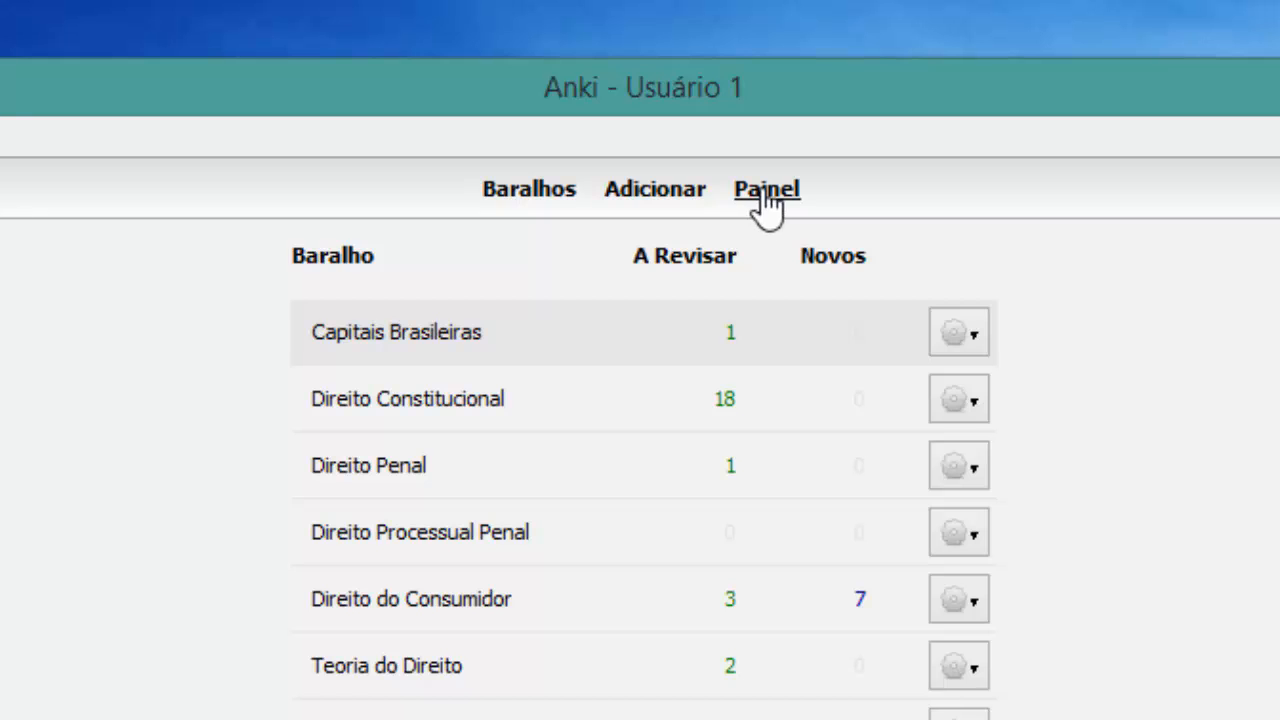
Examine the card browser (Painel de Cartões) with its search and card management commands, and close it.
{"action": "left_click", "coordinate": [766, 192]}
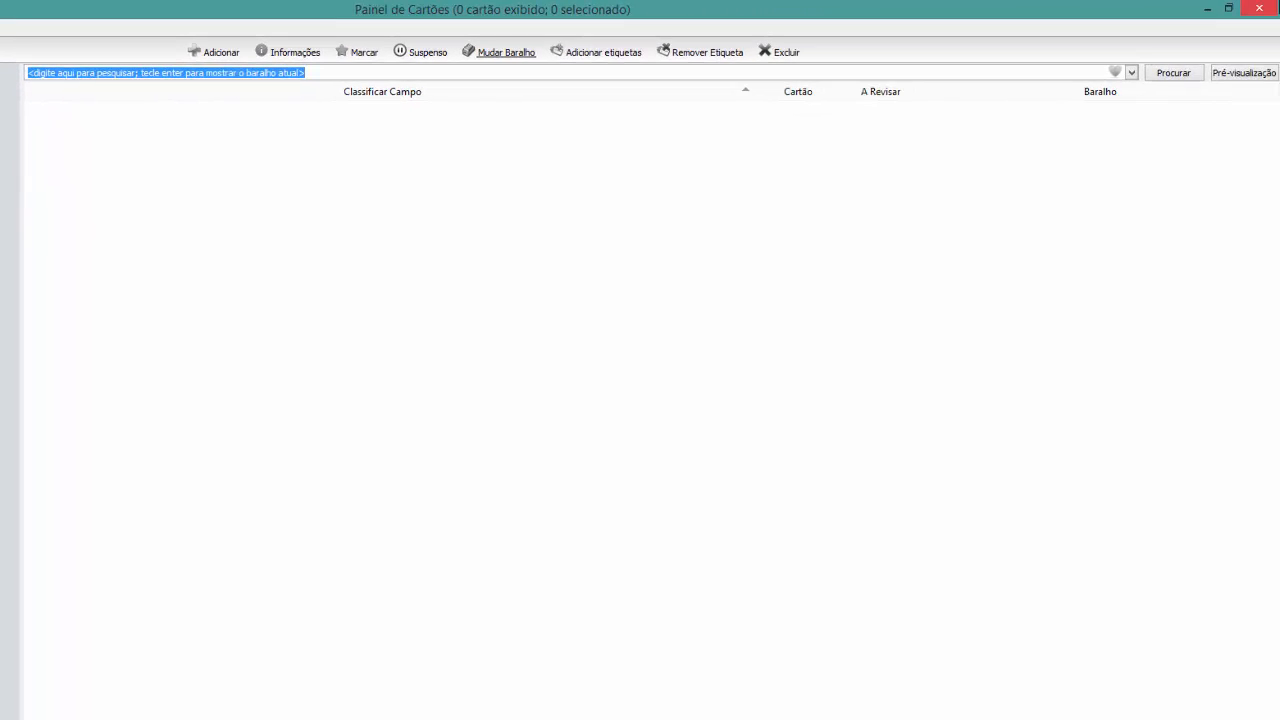
{"action": "left_click", "coordinate": [1275, 8]}
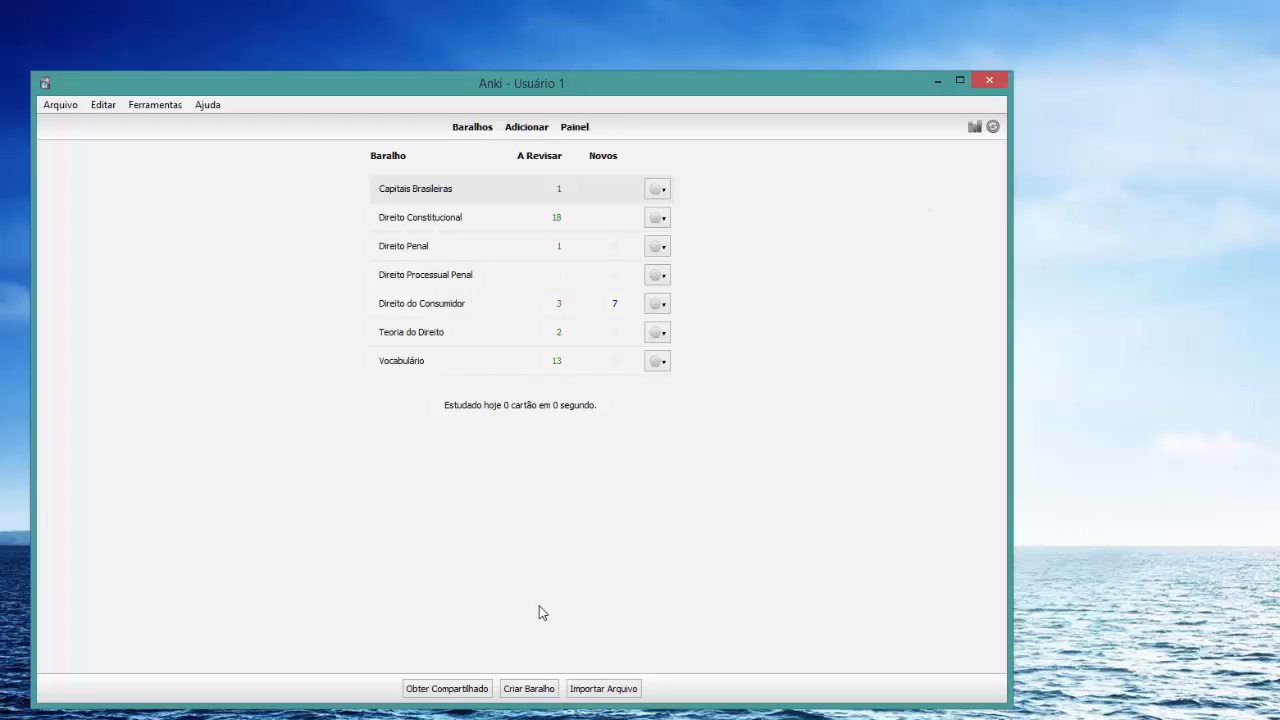